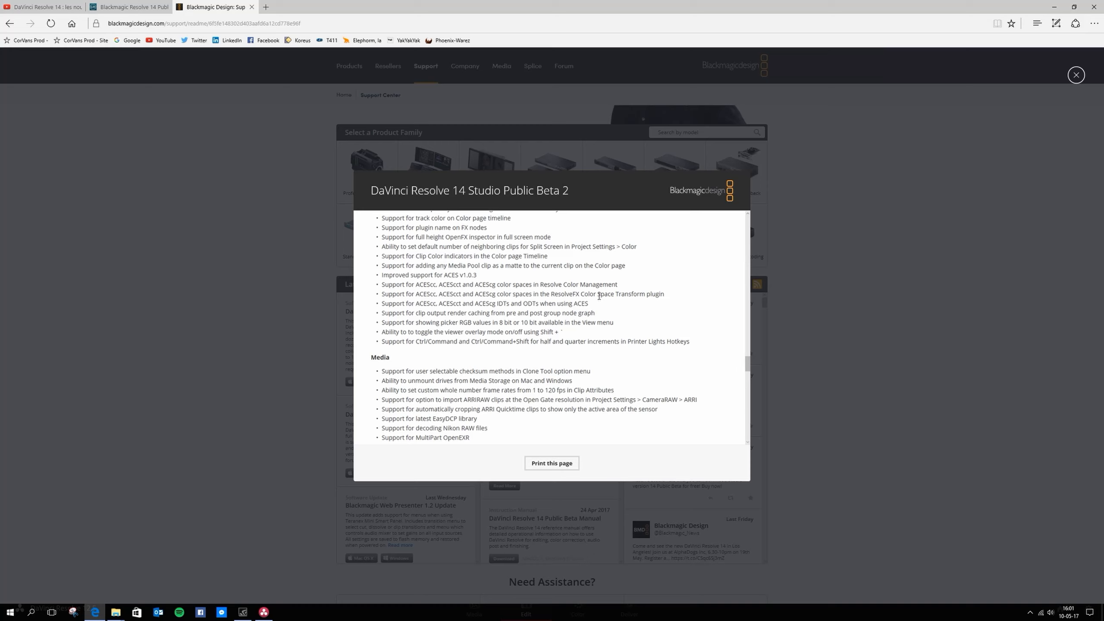
- Skim the DaVinci Resolve 14 Studio Public Beta 2 release notes in the browser and switch to DaVinci Resolve
{"action": "scroll", "coordinate": [598, 296], "scroll_direction": "down", "scroll_amount": 10}
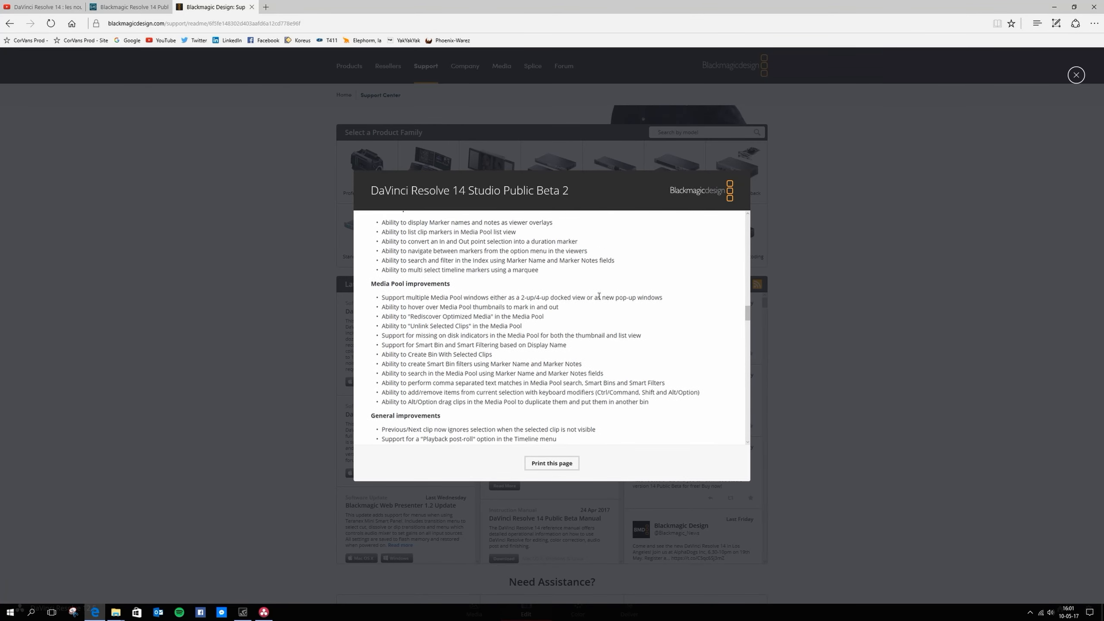
{"action": "scroll", "coordinate": [599, 296], "scroll_direction": "up", "scroll_amount": 15}
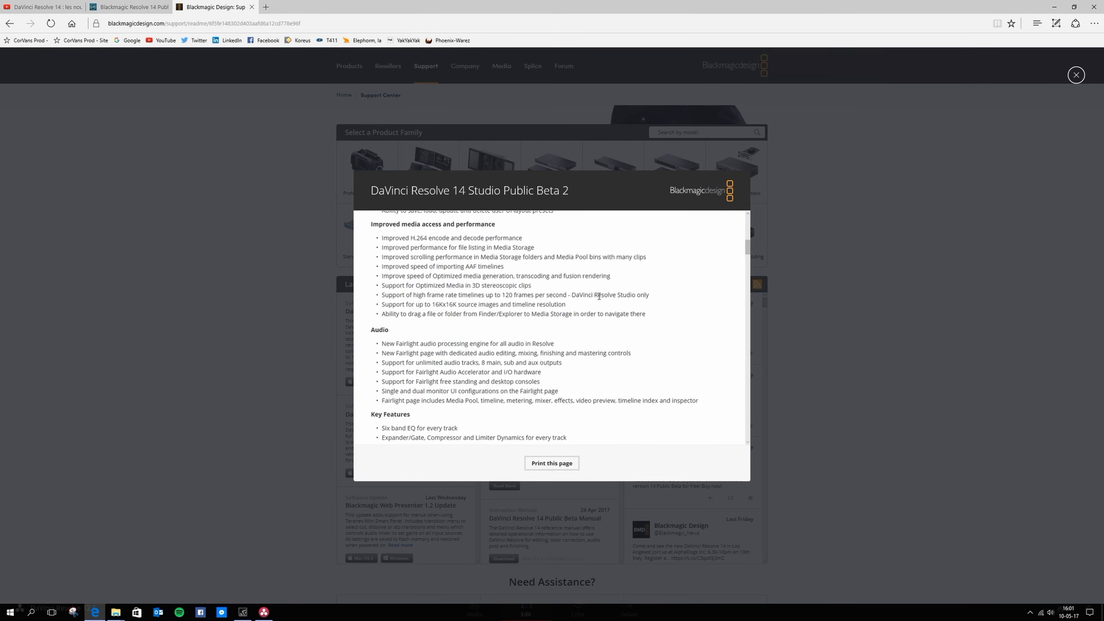
{"action": "scroll", "coordinate": [599, 295], "scroll_direction": "up", "scroll_amount": 8}
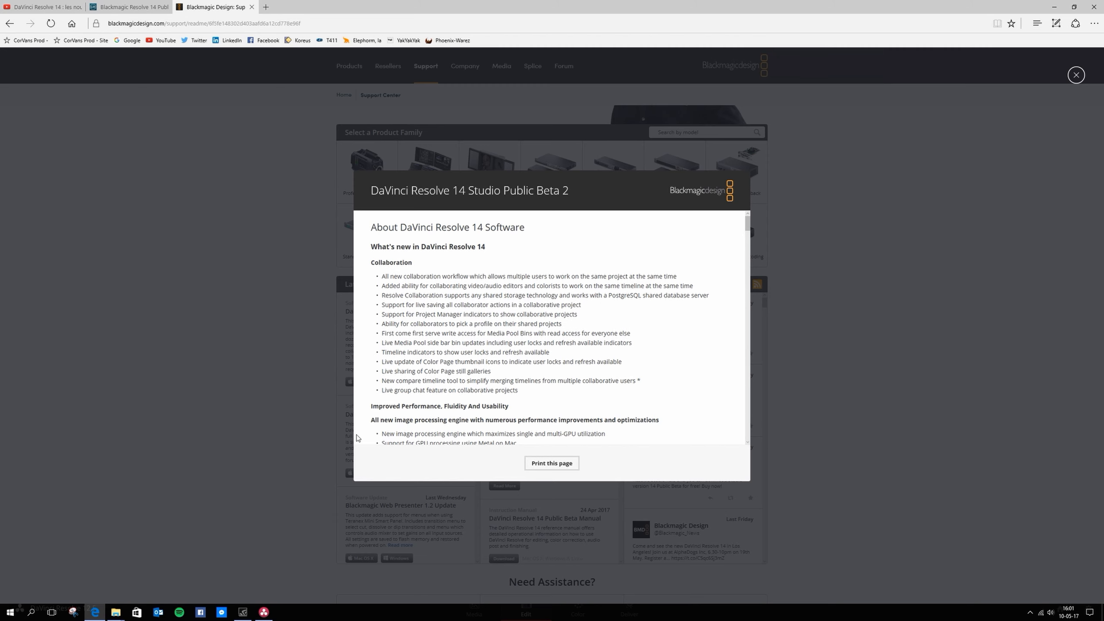
{"action": "key", "text": "alt+Tab"}
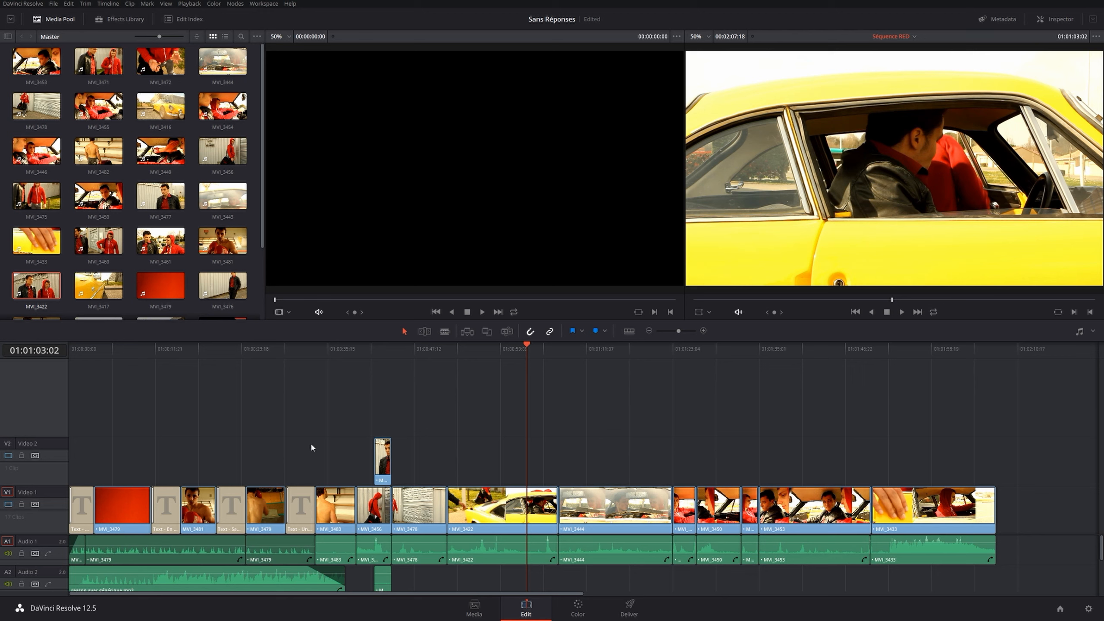
{"action": "key", "text": "super"}
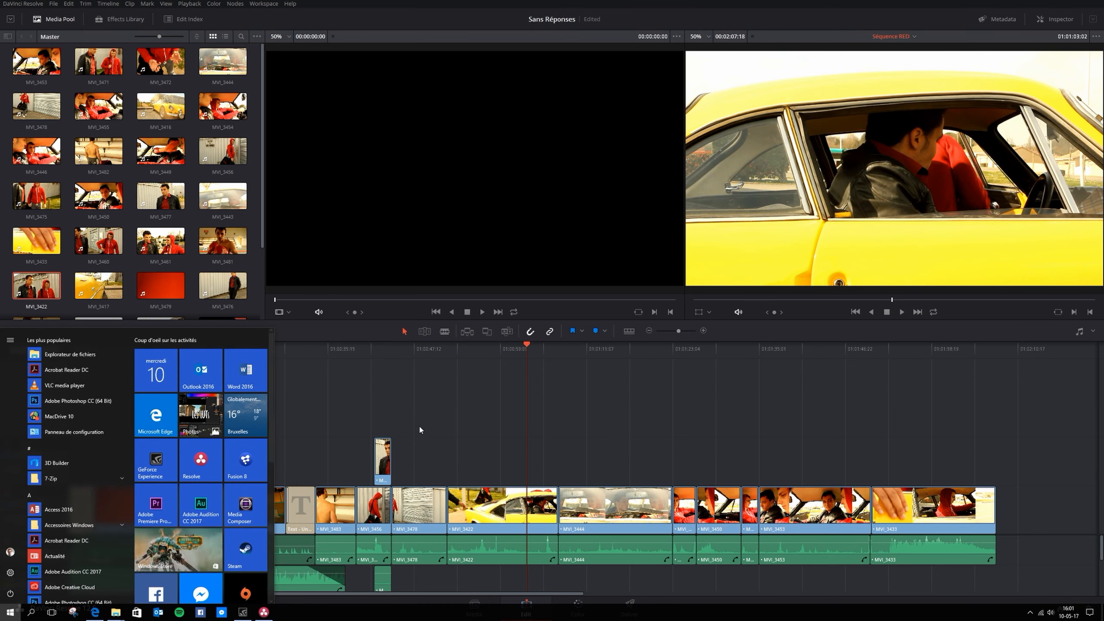
{"action": "left_click", "coordinate": [491, 393]}
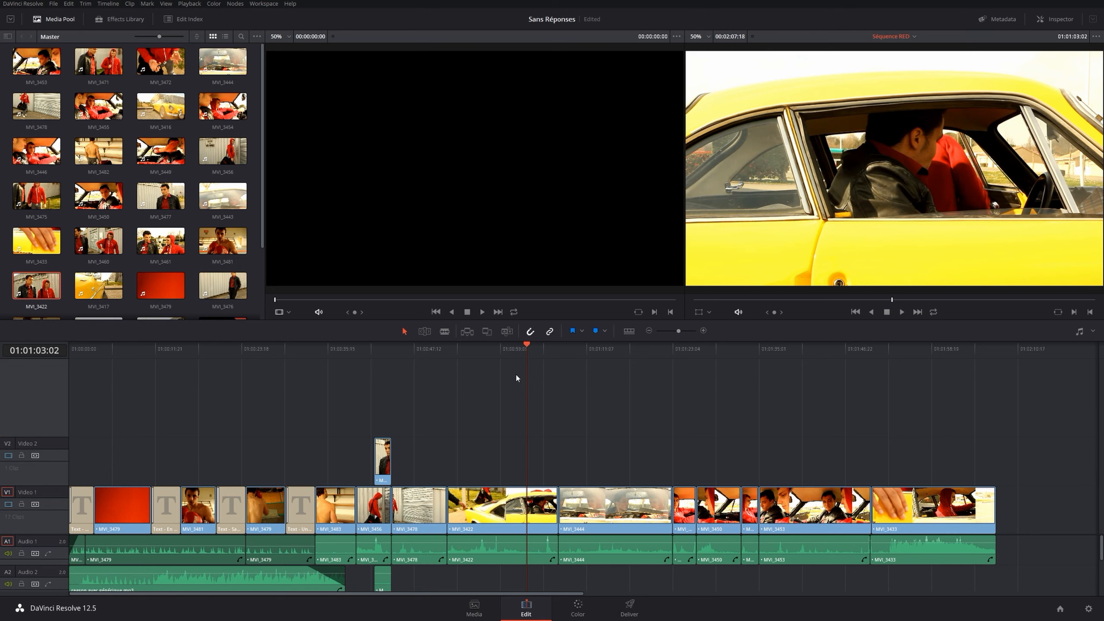
- Place the playhead at 01:01:59:05 in the last Video 1 clip and show that clip's Retime Controls
{"action": "left_click", "coordinate": [490, 349]}
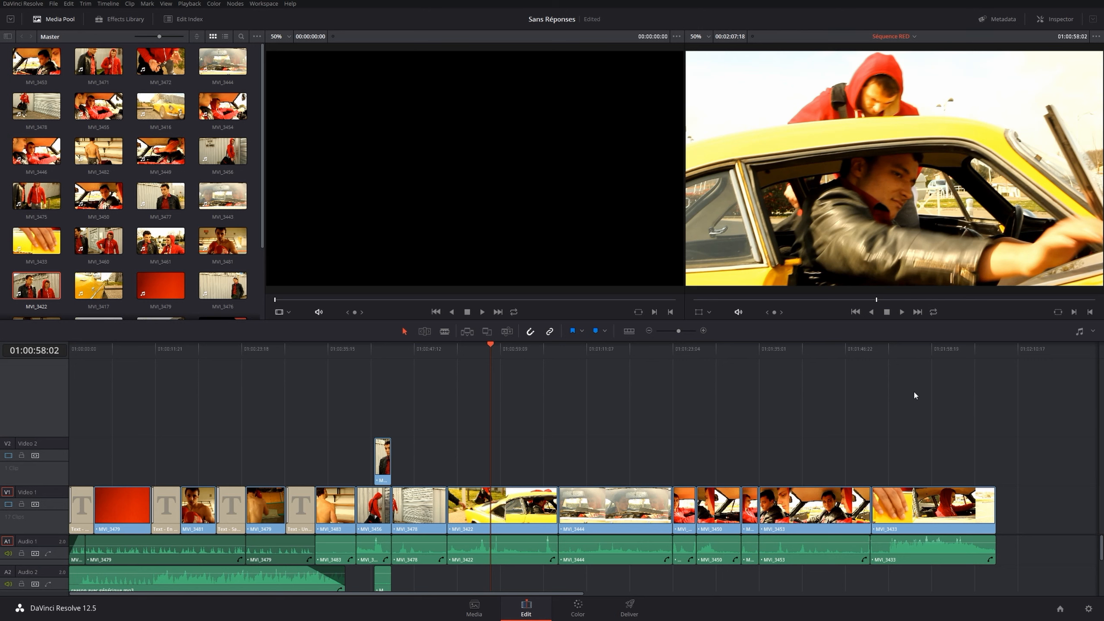
{"action": "left_click", "coordinate": [884, 349]}
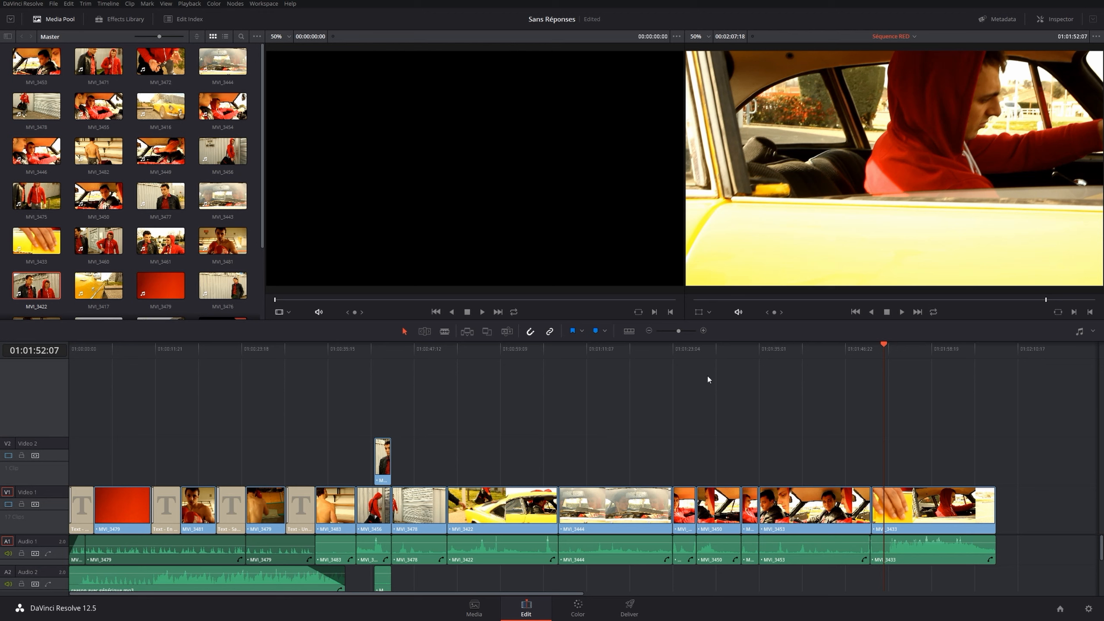
{"action": "left_click_drag", "start_coordinate": [877, 345], "coordinate": [933, 347]}
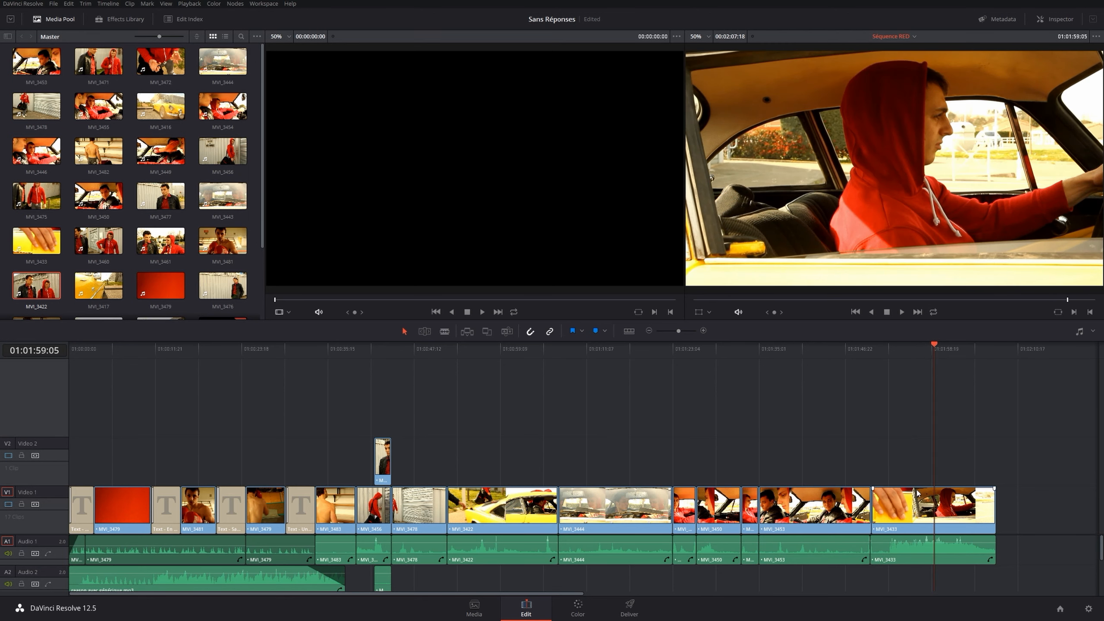
{"action": "right_click", "coordinate": [919, 505]}
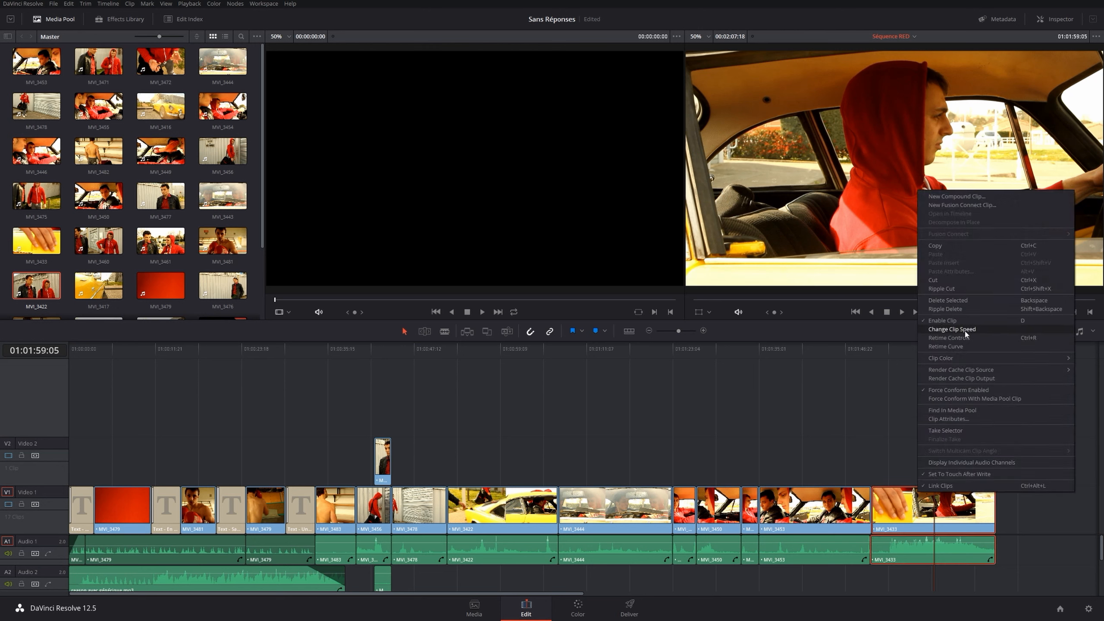
{"action": "left_click", "coordinate": [974, 519]}
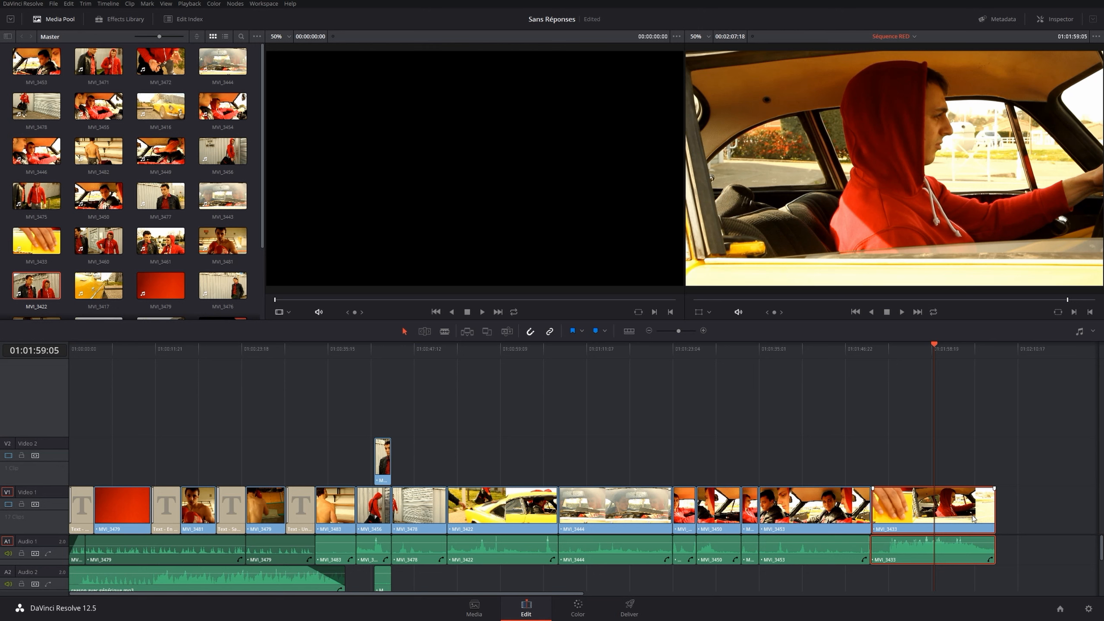
{"action": "right_click", "coordinate": [946, 477]}
{"action": "left_click", "coordinate": [940, 518]}
{"action": "right_click", "coordinate": [940, 518]}
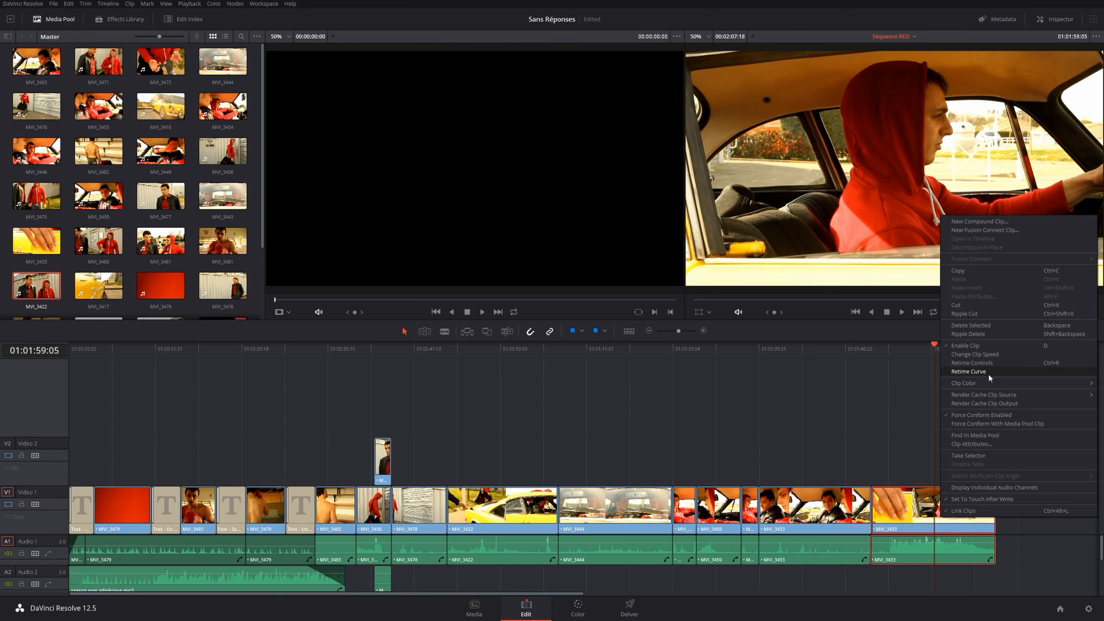
{"action": "left_click", "coordinate": [926, 503]}
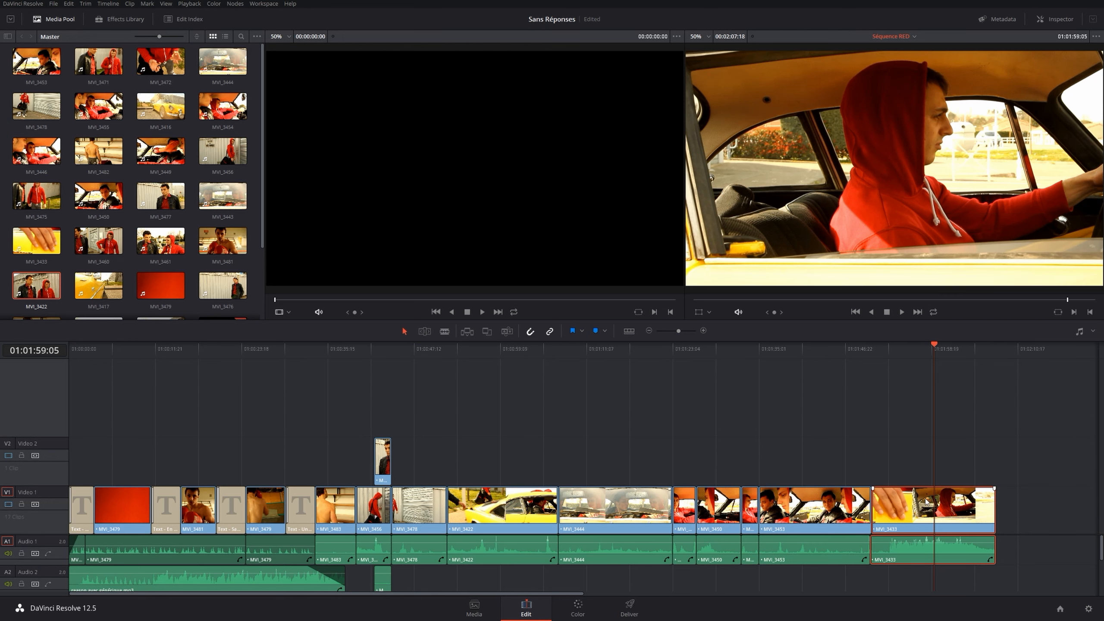
{"action": "key", "text": "ctrl+r"}
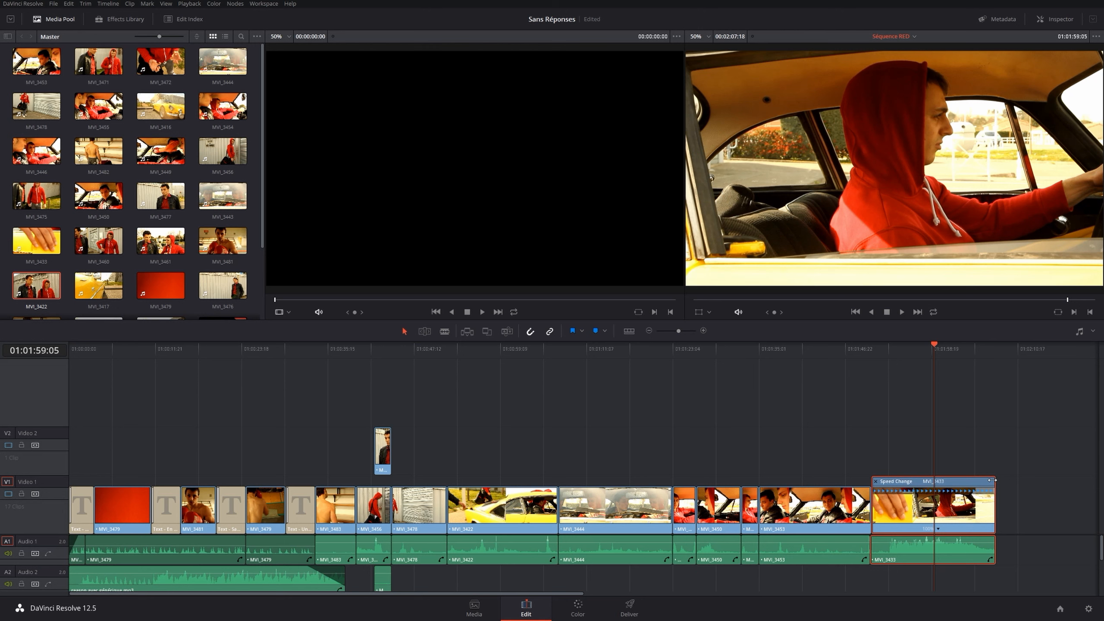
- Try to change the last clip's speed by adjusting its end edge and choosing the 50% speed preset
{"action": "mouse_move", "coordinate": [993, 480]}
{"action": "left_mouse_down"}
{"action": "mouse_move", "coordinate": [1053, 477]}
{"action": "mouse_move", "coordinate": [882, 483]}
{"action": "mouse_move", "coordinate": [888, 504]}
{"action": "mouse_move", "coordinate": [1073, 498]}
{"action": "mouse_move", "coordinate": [978, 498]}
{"action": "mouse_move", "coordinate": [995, 499]}
{"action": "left_mouse_up"}
{"action": "left_click", "coordinate": [938, 528]}
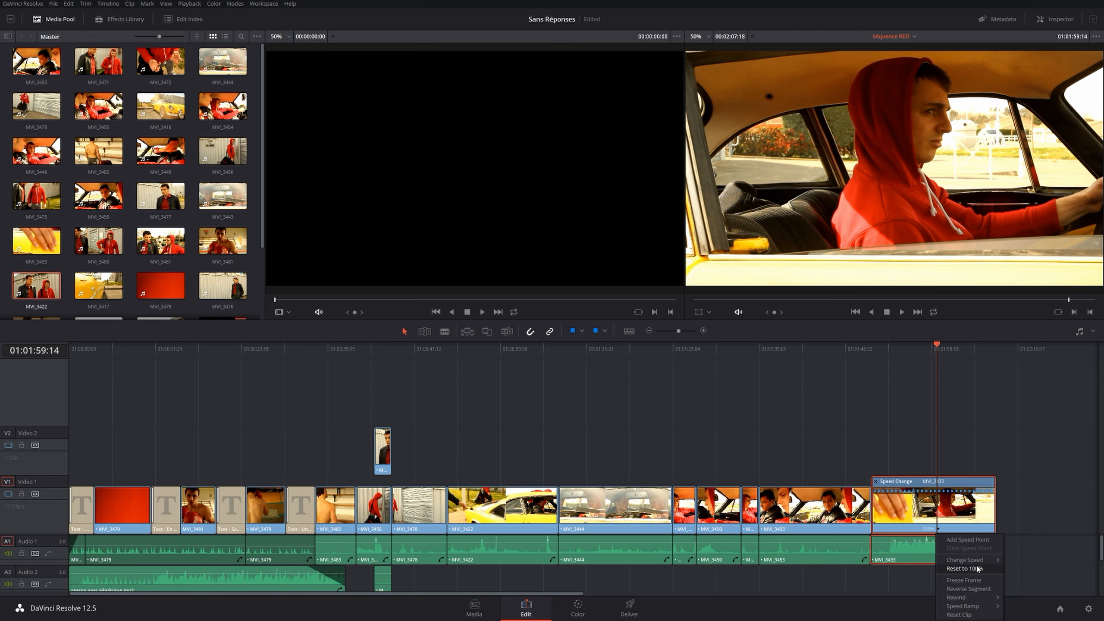
{"action": "mouse_move", "coordinate": [973, 559]}
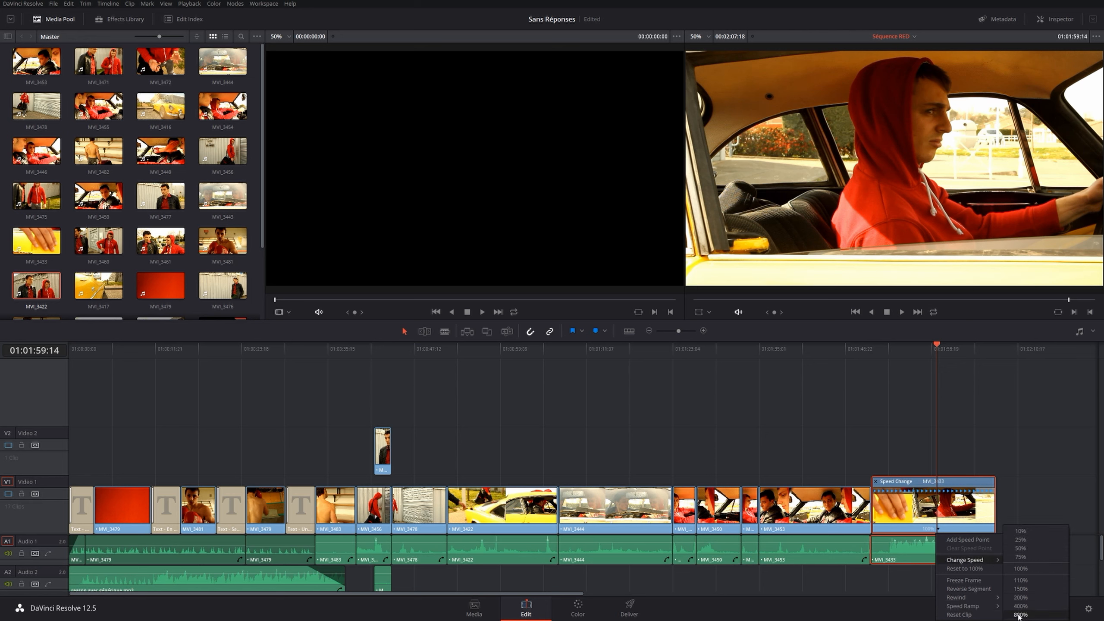
{"action": "left_click", "coordinate": [1021, 548]}
- Preview the last clip and add a speed point to it at 01:02:00:10
{"action": "left_click", "coordinate": [880, 348]}
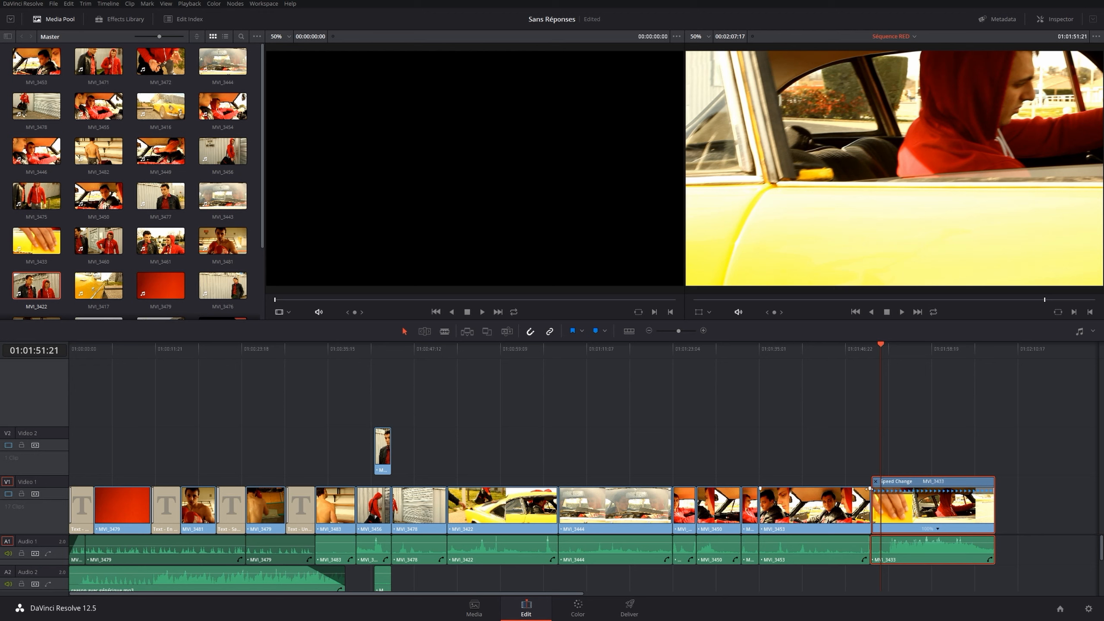
{"action": "key", "text": "space"}
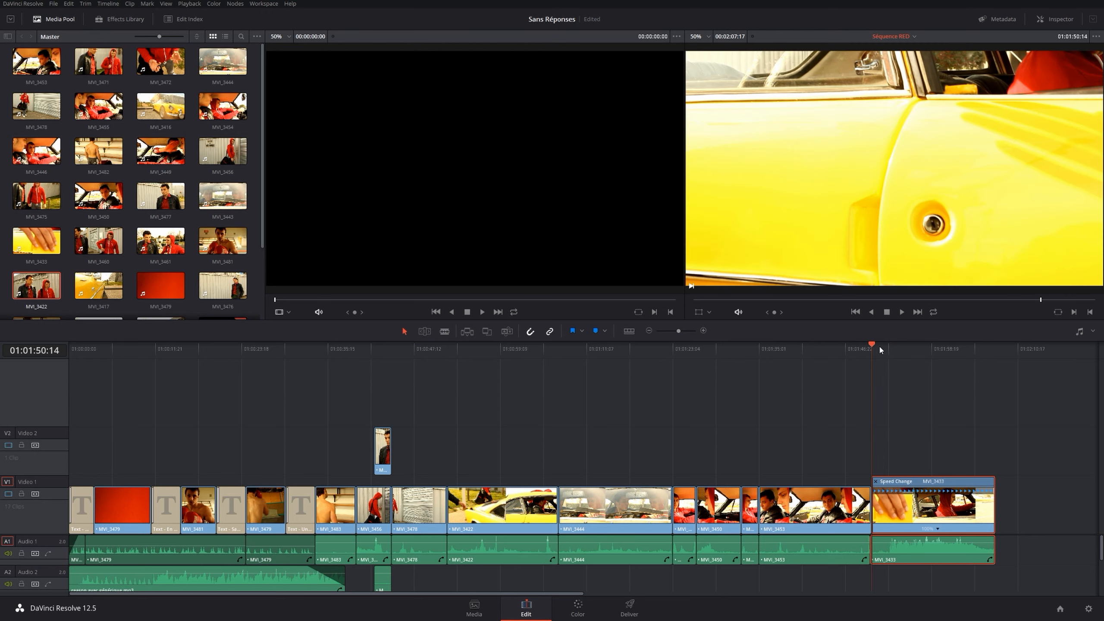
{"action": "left_click_drag", "start_coordinate": [946, 350], "coordinate": [981, 351]}
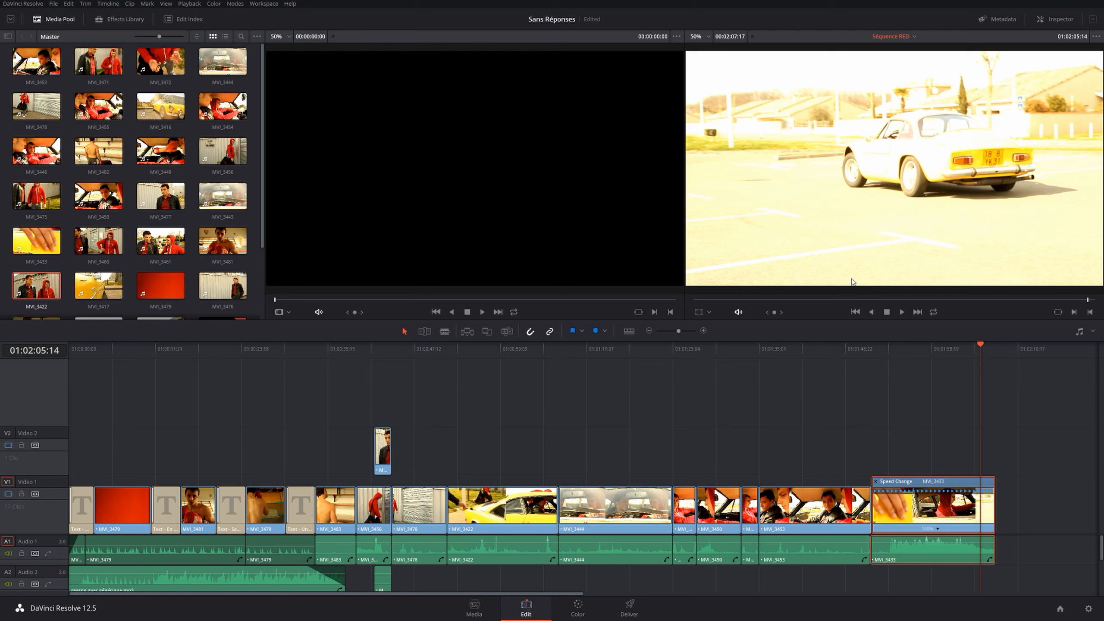
{"action": "left_click", "coordinate": [987, 345]}
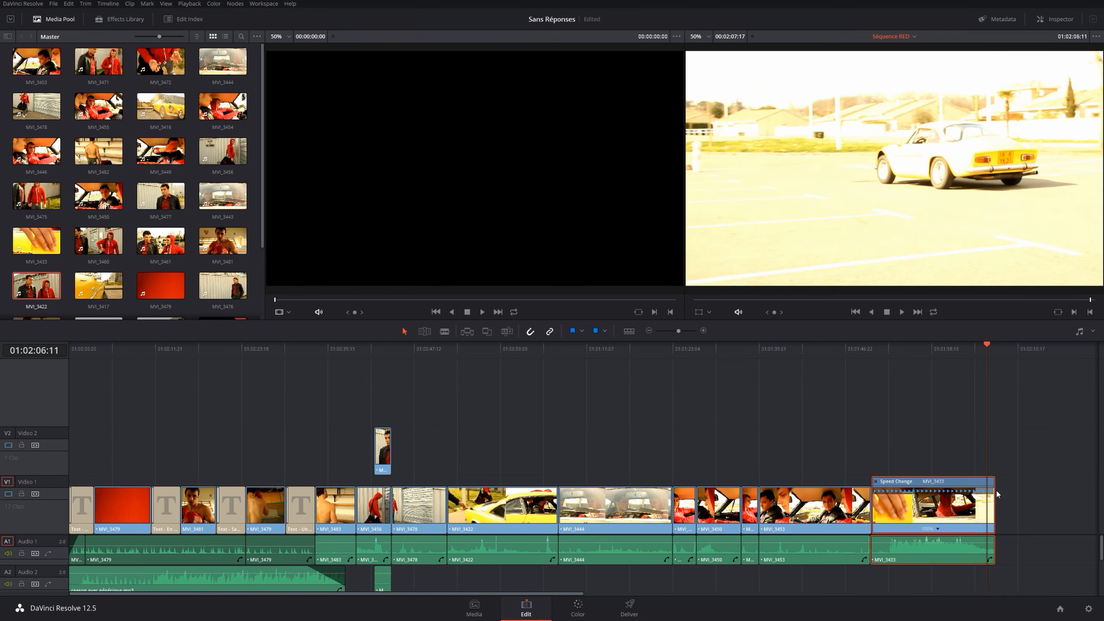
{"action": "left_click", "coordinate": [942, 348]}
{"action": "left_click", "coordinate": [938, 528]}
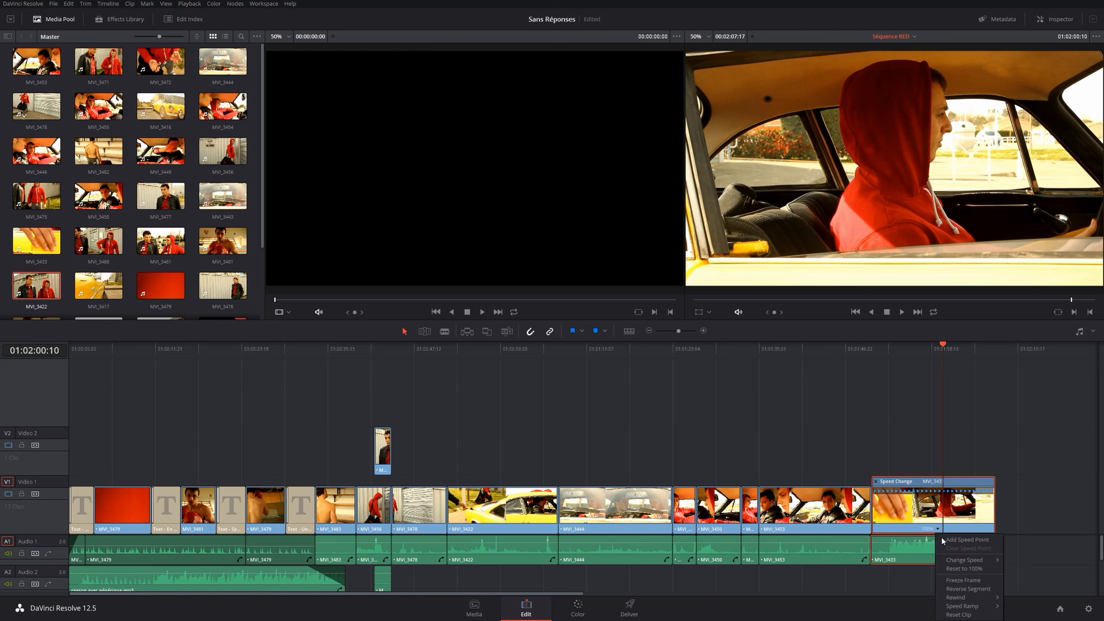
{"action": "left_click", "coordinate": [941, 537]}
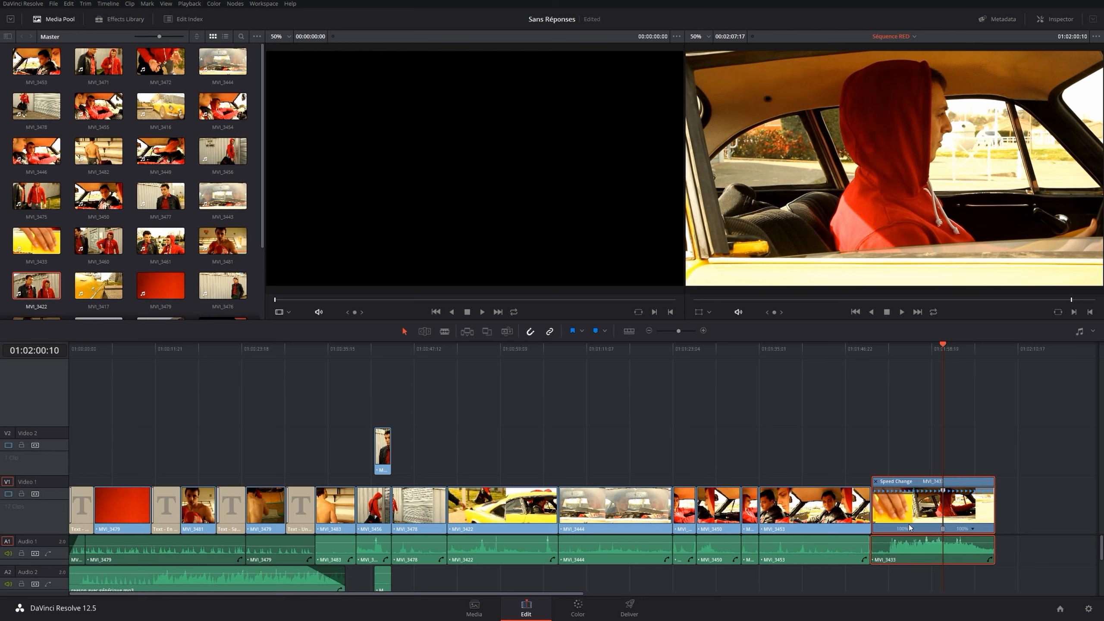
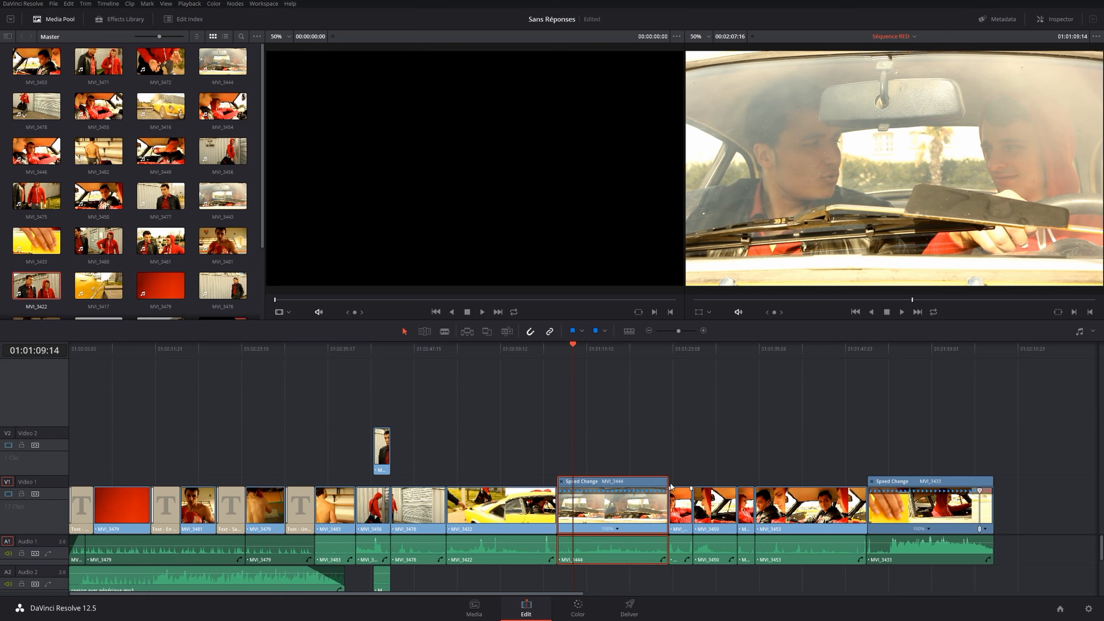
- Shorten clip MVI_3444 and slow it to refill the gap, and try retiming its end in Trim Edit mode
{"action": "left_click_drag", "start_coordinate": [668, 478], "coordinate": [632, 478]}
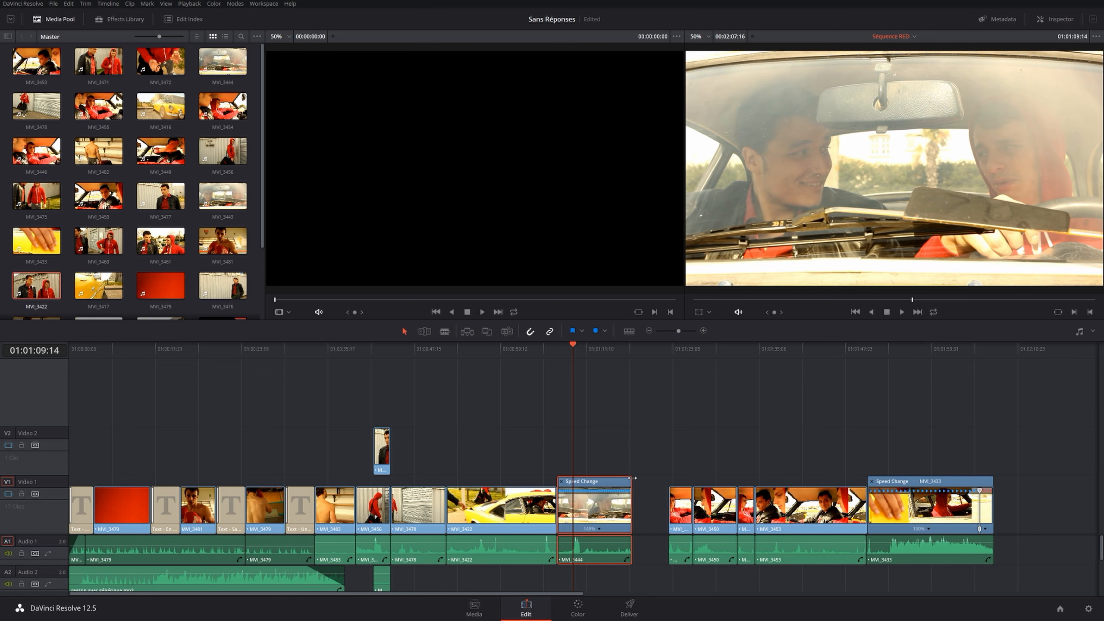
{"action": "left_click_drag", "start_coordinate": [632, 478], "coordinate": [667, 501]}
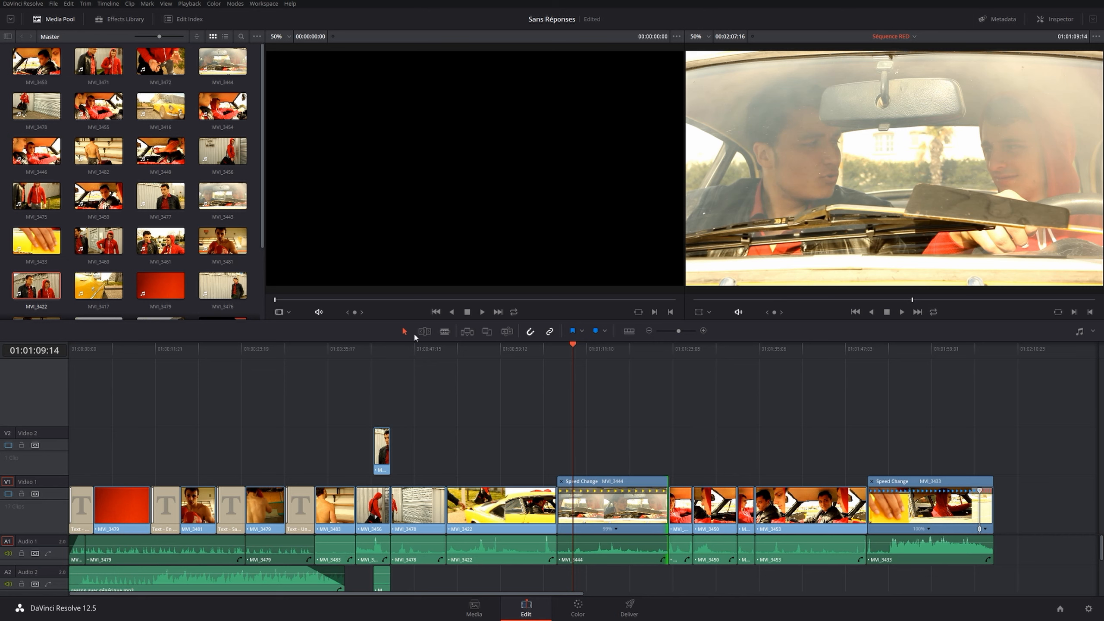
{"action": "left_click", "coordinate": [425, 332]}
{"action": "mouse_move", "coordinate": [666, 481]}
{"action": "left_mouse_down"}
{"action": "mouse_move", "coordinate": [613, 481]}
{"action": "mouse_move", "coordinate": [646, 483]}
{"action": "left_mouse_up"}
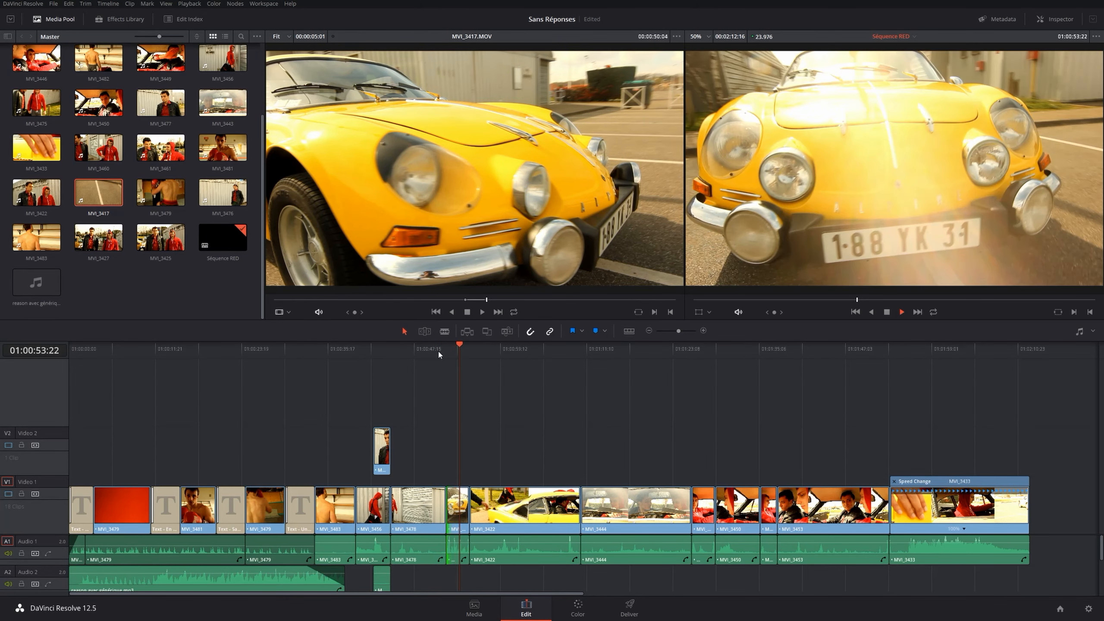
- Slow the short MVI_3417 clip to about three times its length with the Retime Controls in Trim Edit mode and play it back
{"action": "key", "text": "space"}
{"action": "left_click", "coordinate": [455, 350]}
{"action": "left_click", "coordinate": [458, 507]}
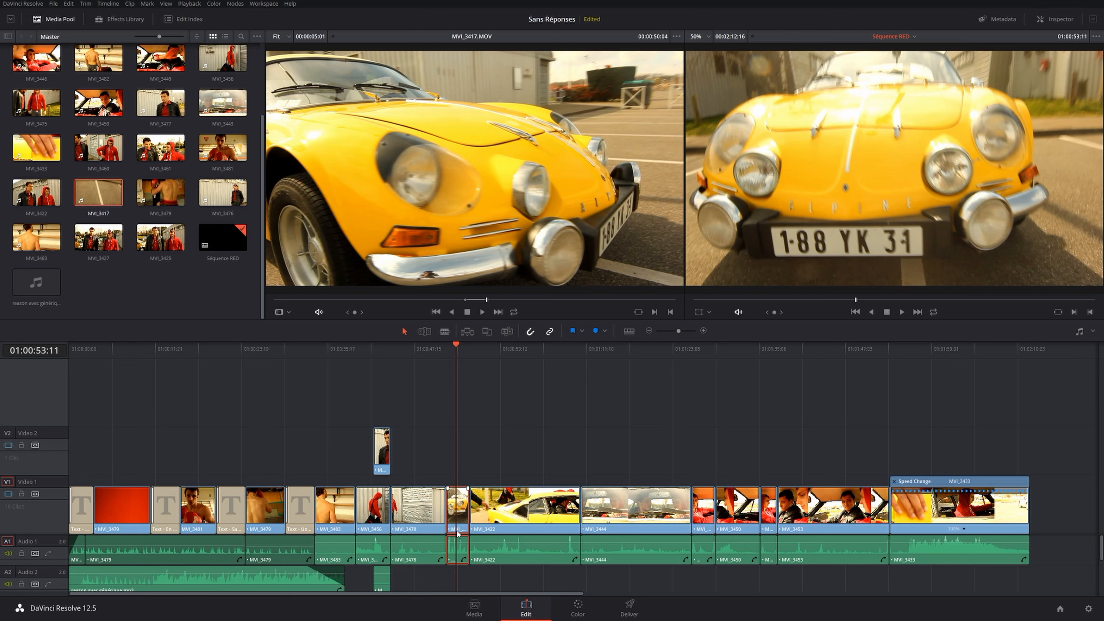
{"action": "key", "text": "ctrl+r"}
{"action": "key", "text": "t"}
{"action": "left_click_drag", "start_coordinate": [468, 481], "coordinate": [514, 481]}
{"action": "key", "text": "space"}
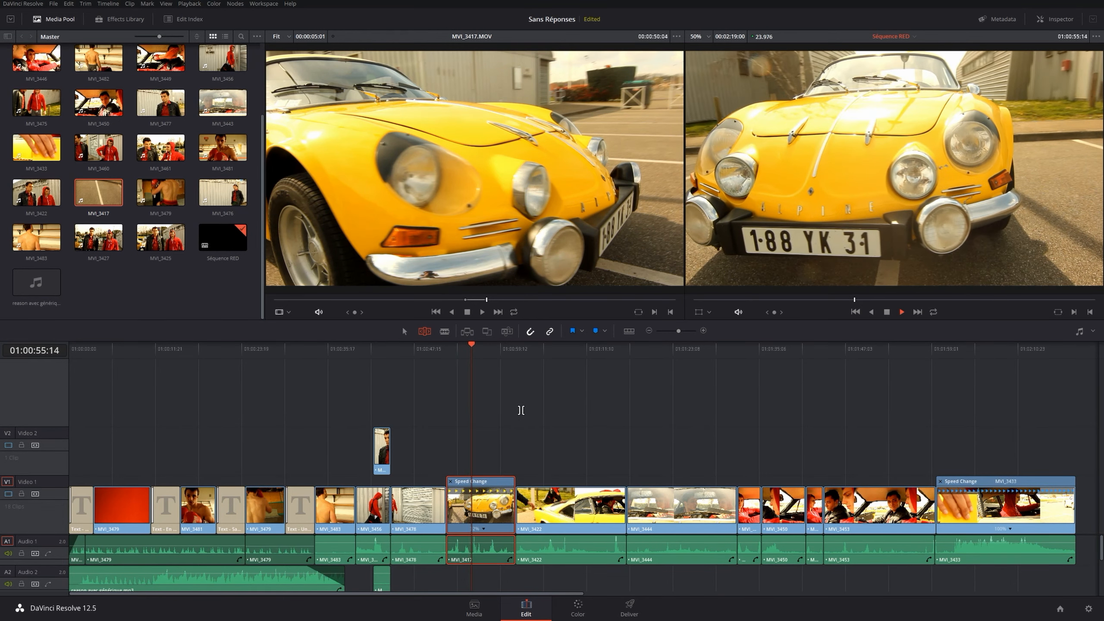
{"action": "key", "text": "space"}
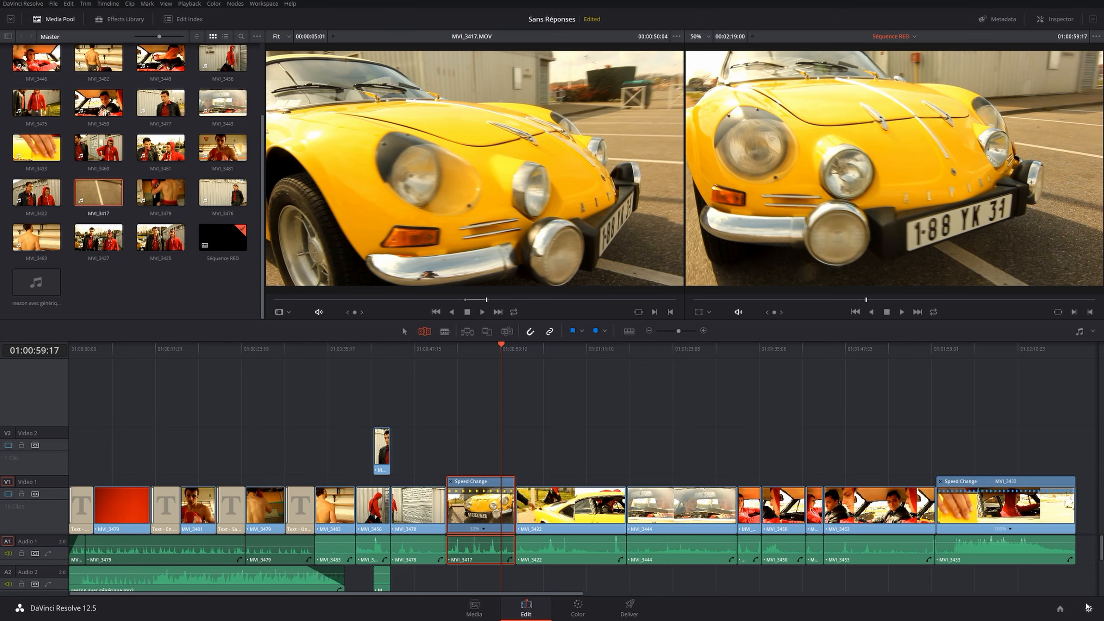
- Set the project's retime process to Frame Blend, save the settings and play the slowed MVI_3417 clip
{"action": "left_click", "coordinate": [1088, 608]}
{"action": "left_click", "coordinate": [435, 136]}
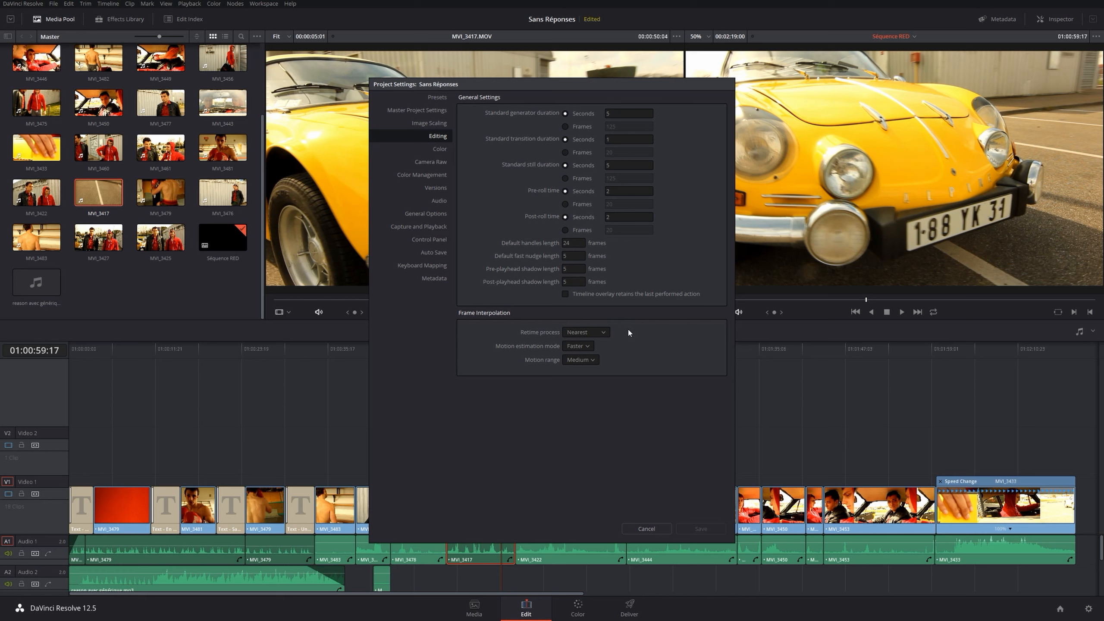
{"action": "left_click", "coordinate": [602, 333]}
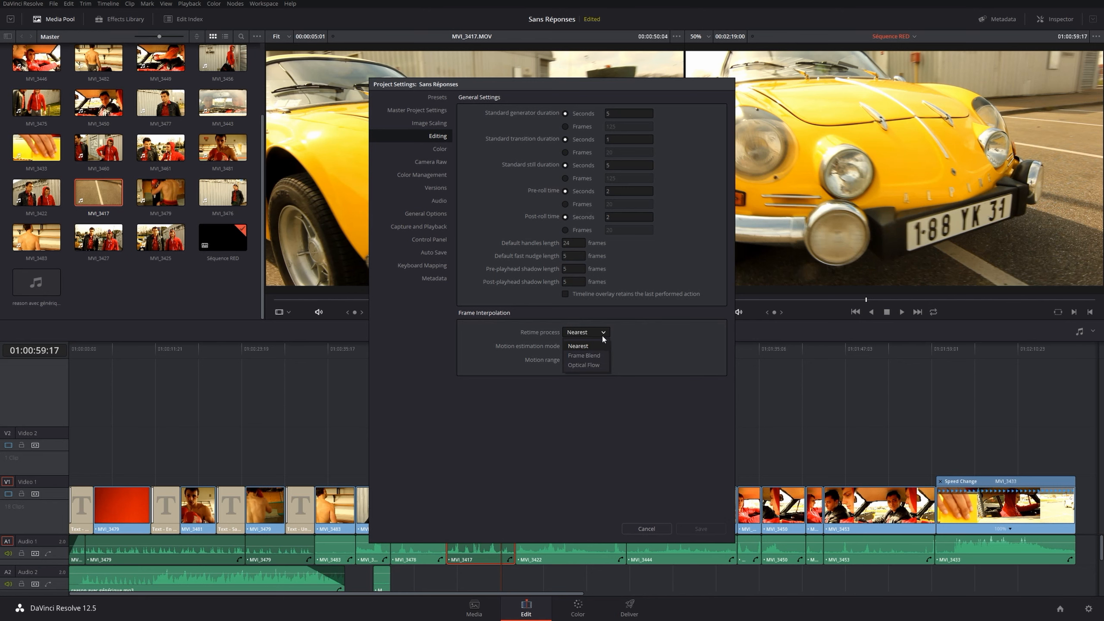
{"action": "left_click", "coordinate": [595, 355]}
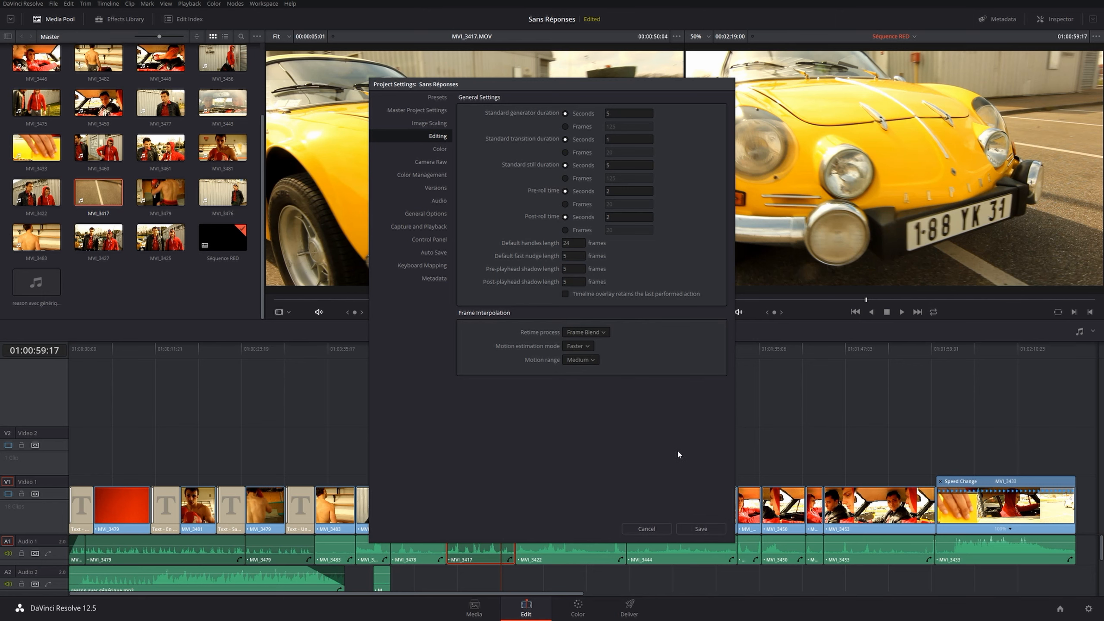
{"action": "left_click", "coordinate": [697, 529]}
{"action": "left_click", "coordinate": [439, 347]}
{"action": "key", "text": "space"}
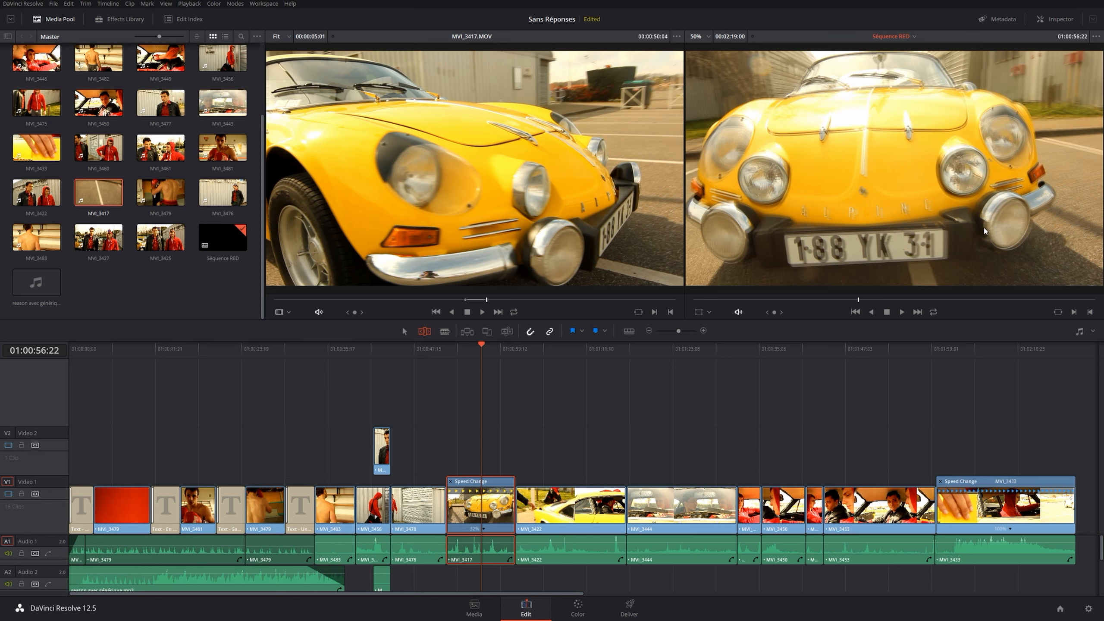
- Set the project's retime process to Optical Flow, check the motion range options and save the settings
{"action": "left_click", "coordinate": [1088, 608]}
{"action": "left_click", "coordinate": [438, 136]}
{"action": "left_click", "coordinate": [604, 334]}
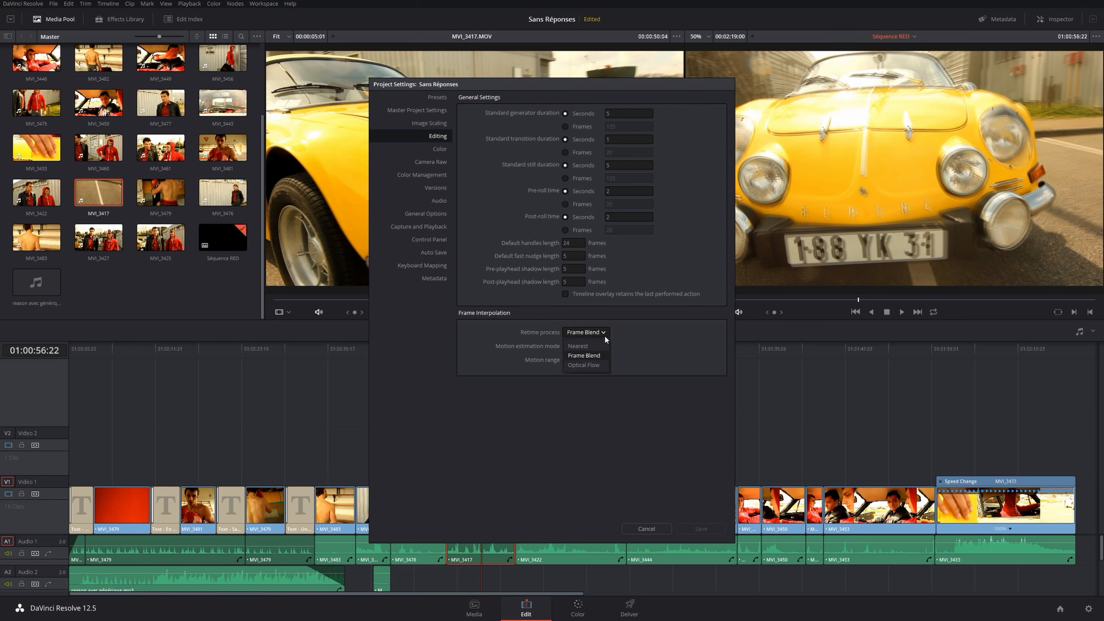
{"action": "left_click", "coordinate": [602, 363]}
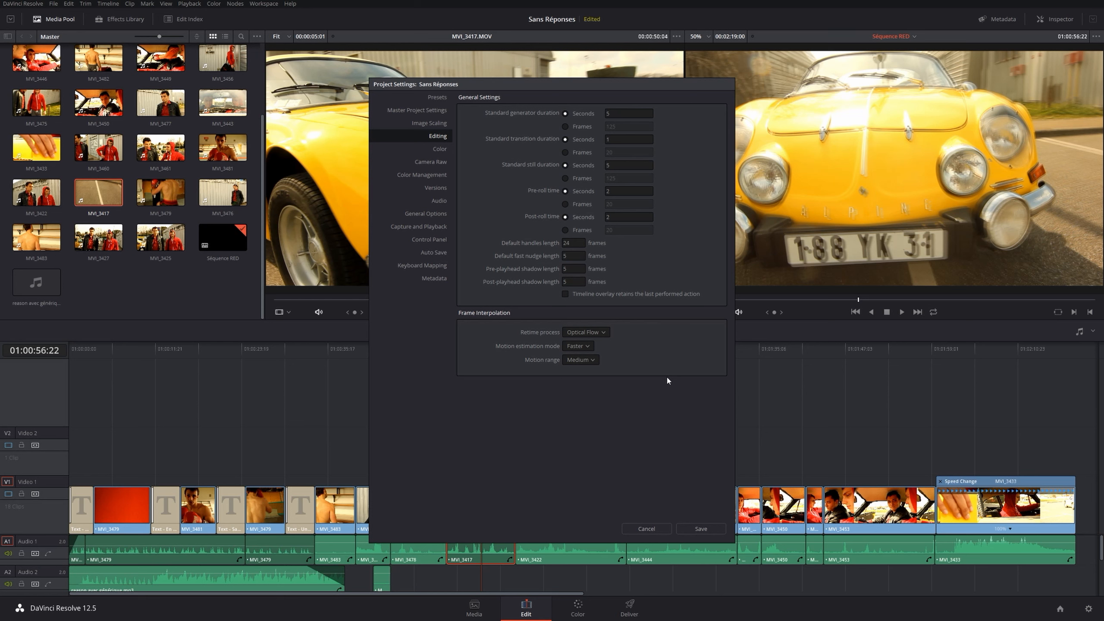
{"action": "left_click", "coordinate": [595, 365]}
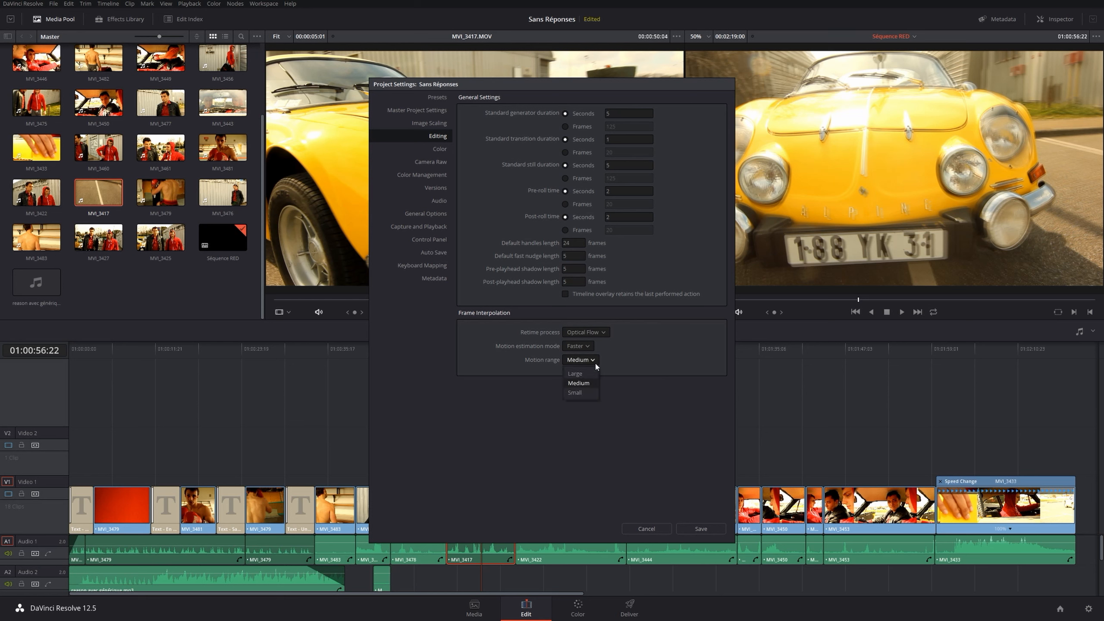
{"action": "left_click", "coordinate": [630, 361]}
{"action": "left_click", "coordinate": [702, 528]}
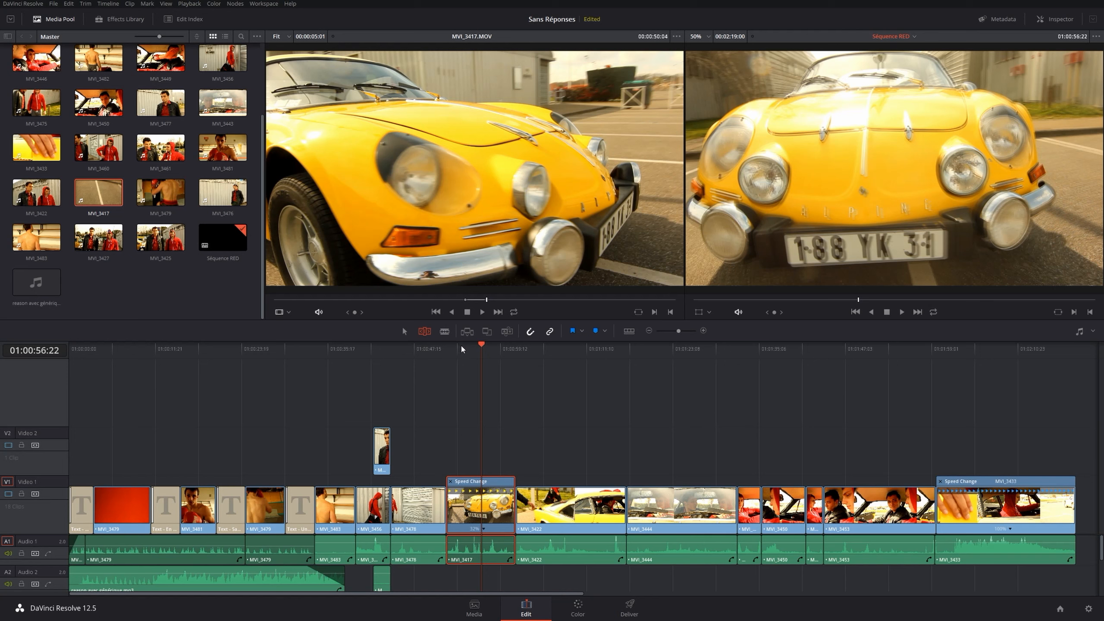
- Play the slowed MVI_3417 clip from its beginning to examine the Optical Flow result
{"action": "mouse_move", "coordinate": [447, 351]}
{"action": "left_mouse_down"}
{"action": "mouse_move", "coordinate": [431, 353]}
{"action": "mouse_move", "coordinate": [445, 352]}
{"action": "left_mouse_up"}
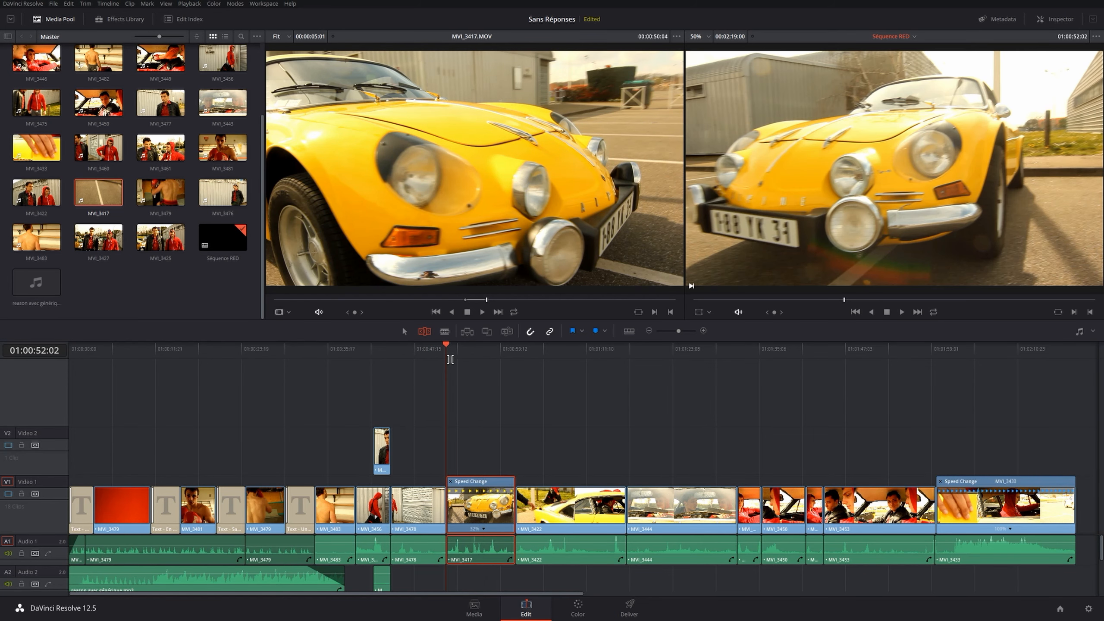
{"action": "key", "text": "space"}
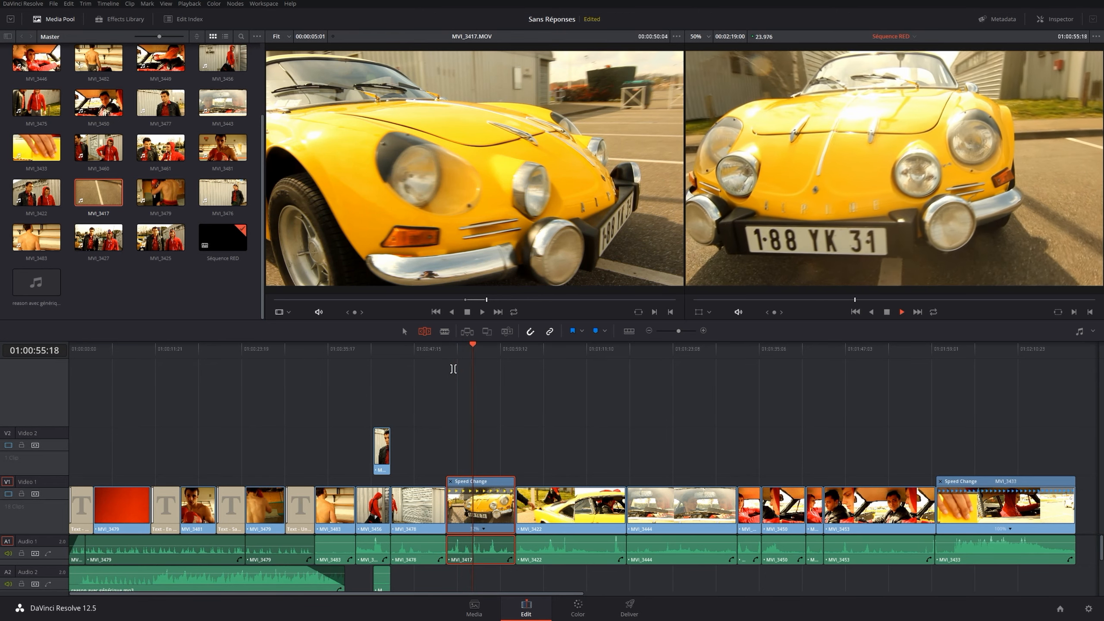
{"action": "key", "text": "space"}
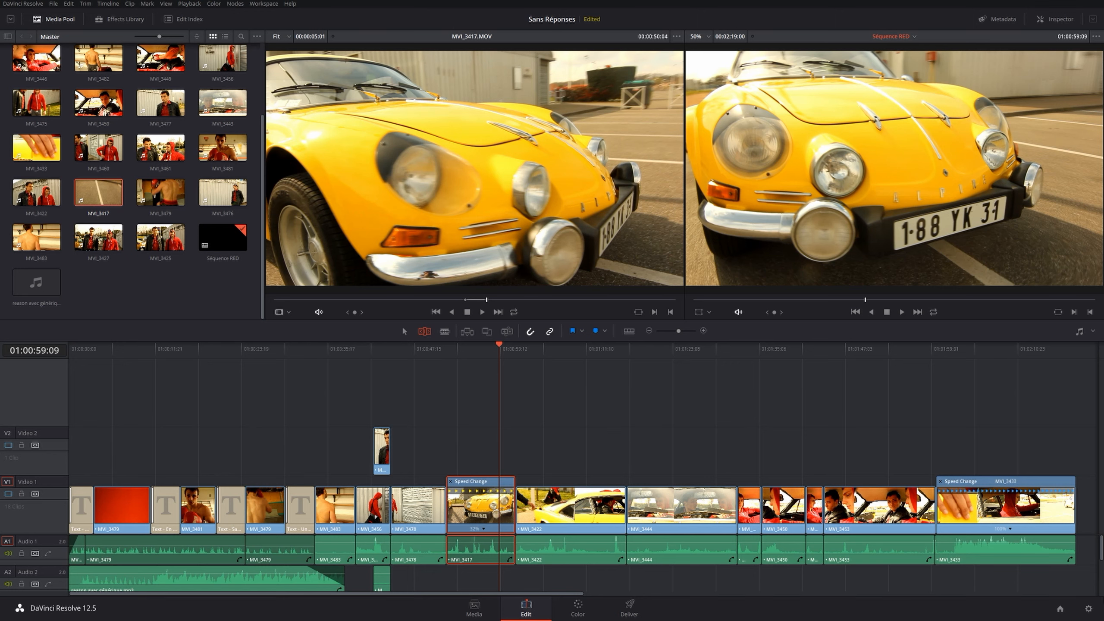
- Set the project's motion estimation mode to Better, save the settings and play the MVI_3417 clip from its start
{"action": "left_click", "coordinate": [1089, 608]}
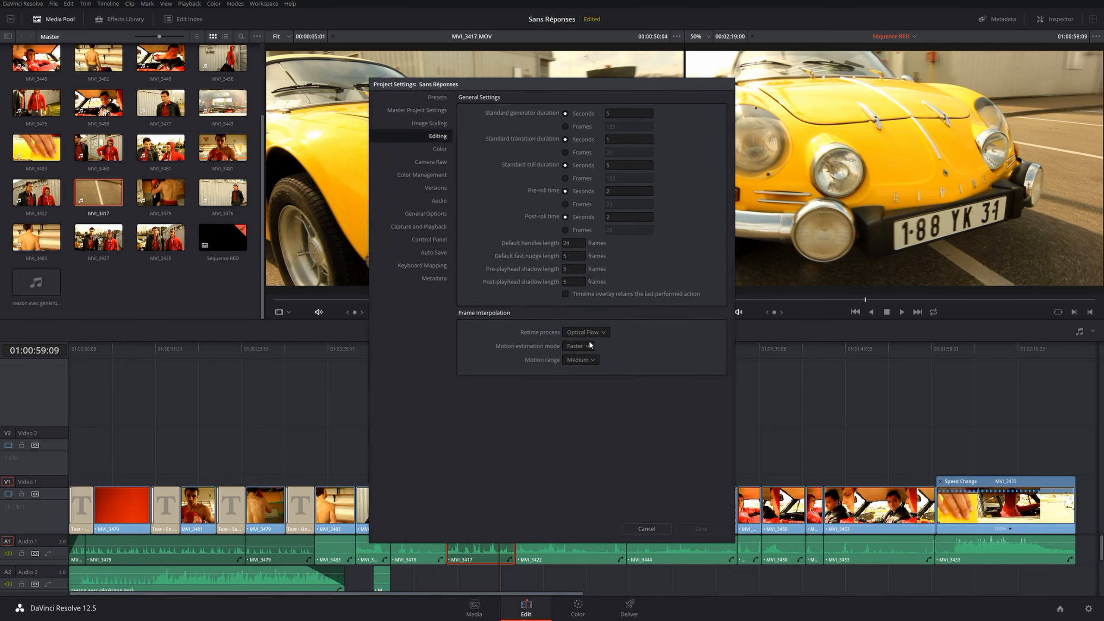
{"action": "left_click", "coordinate": [584, 369]}
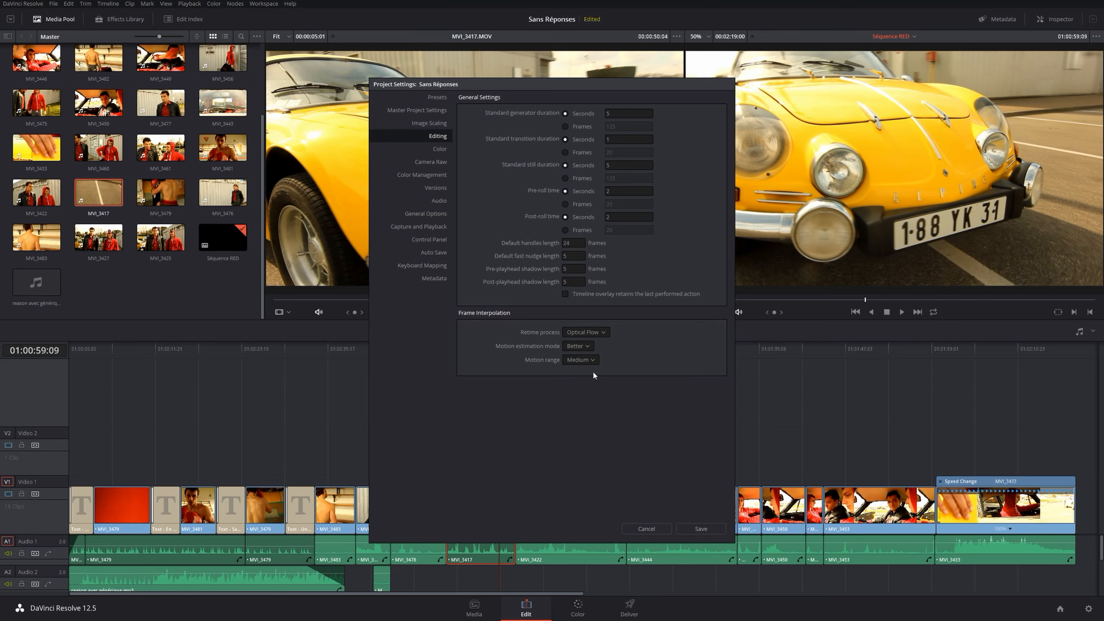
{"action": "left_click", "coordinate": [700, 528]}
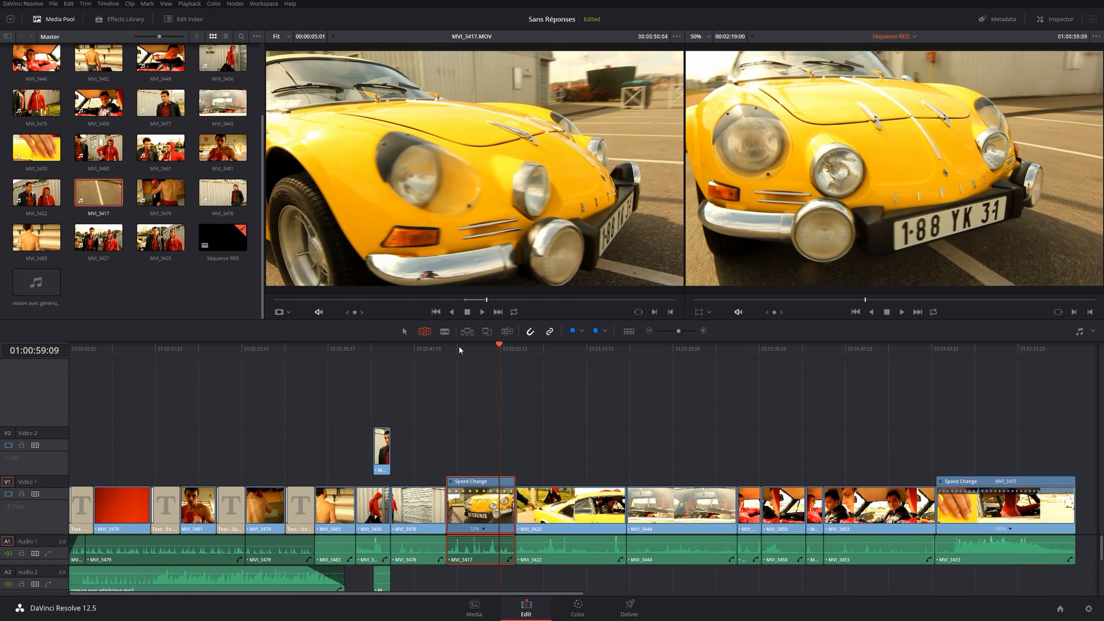
{"action": "mouse_move", "coordinate": [459, 348]}
{"action": "left_mouse_down"}
{"action": "mouse_move", "coordinate": [426, 347]}
{"action": "mouse_move", "coordinate": [447, 347]}
{"action": "left_mouse_up"}
{"action": "key", "text": "space"}
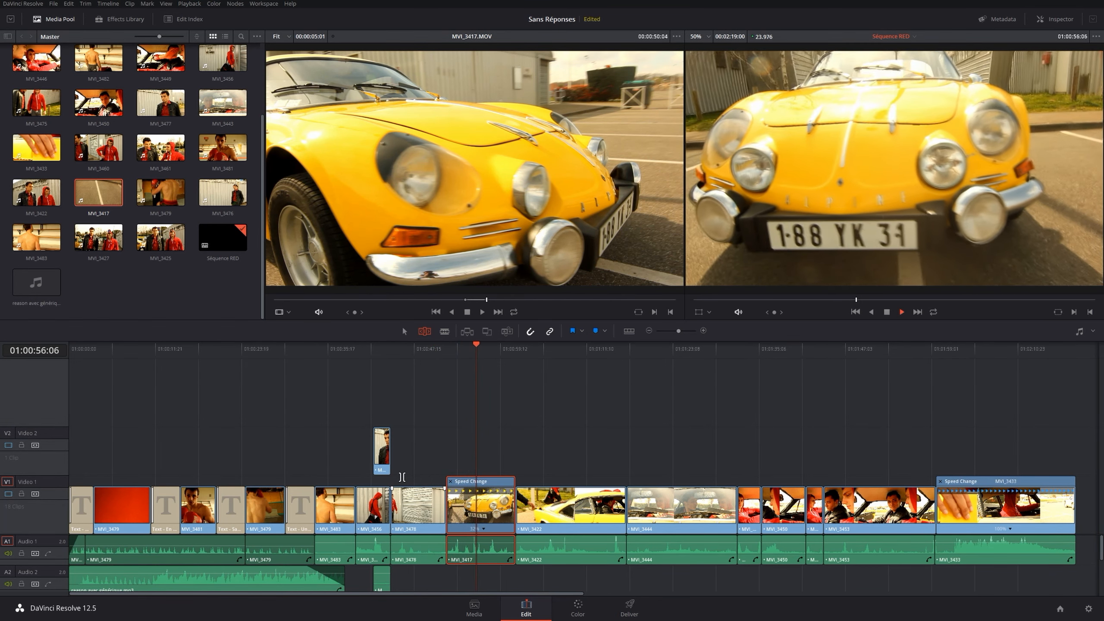
{"action": "key", "text": "space"}
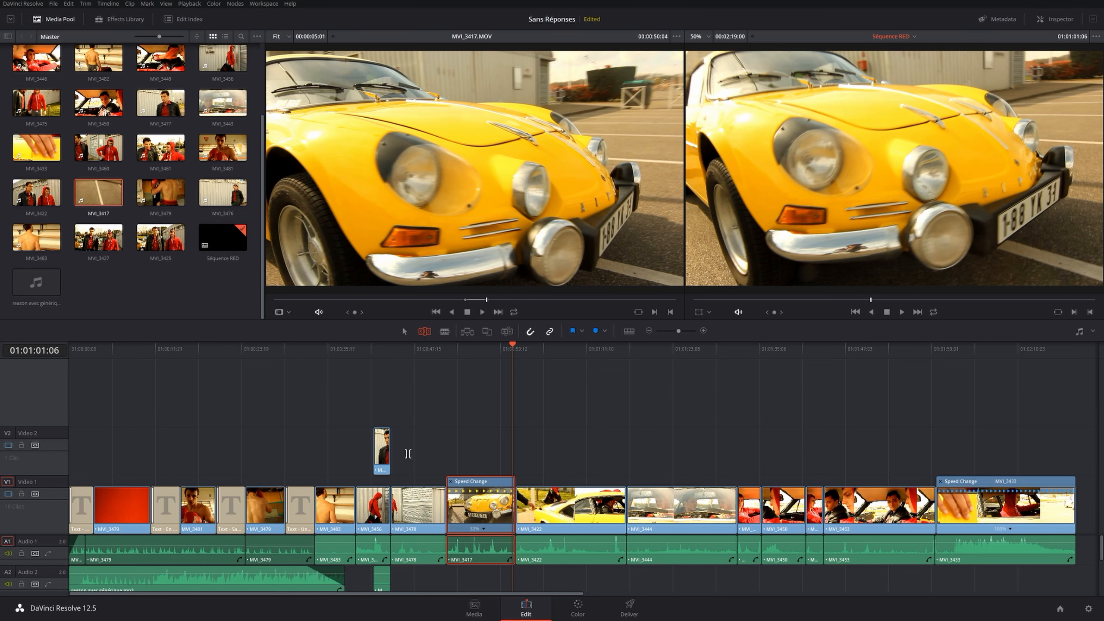
- Set the project's retime process to Nearest, save the settings and play part of the slowed MVI_3417 clip
{"action": "left_click", "coordinate": [1088, 608]}
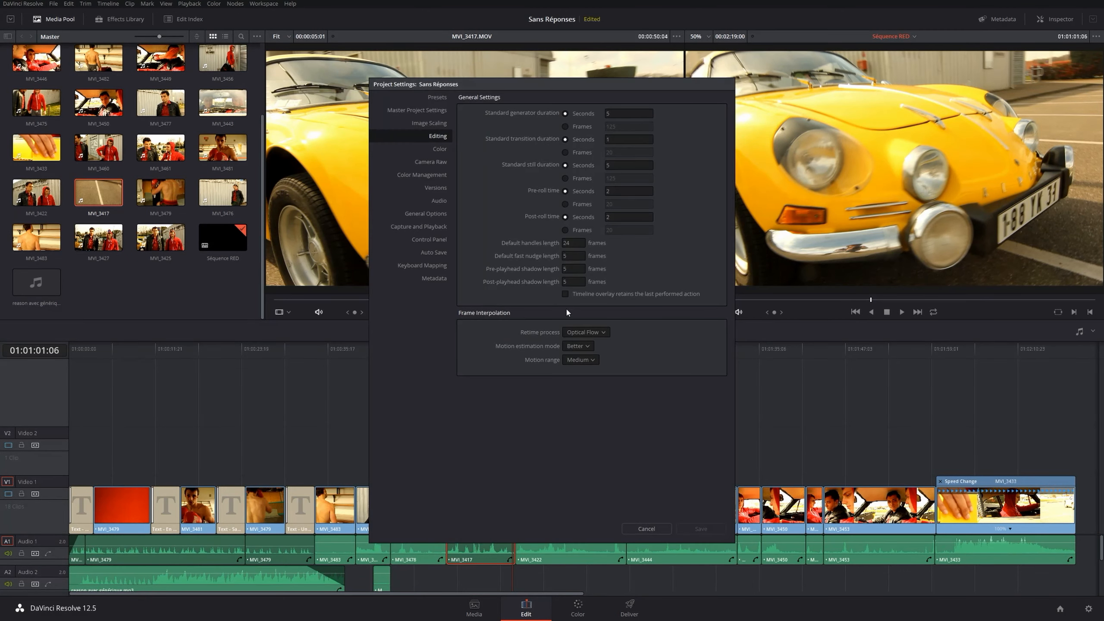
{"action": "left_click", "coordinate": [585, 332]}
{"action": "left_click", "coordinate": [590, 349]}
{"action": "left_click", "coordinate": [700, 528]}
{"action": "left_click", "coordinate": [462, 350]}
{"action": "key", "text": "space"}
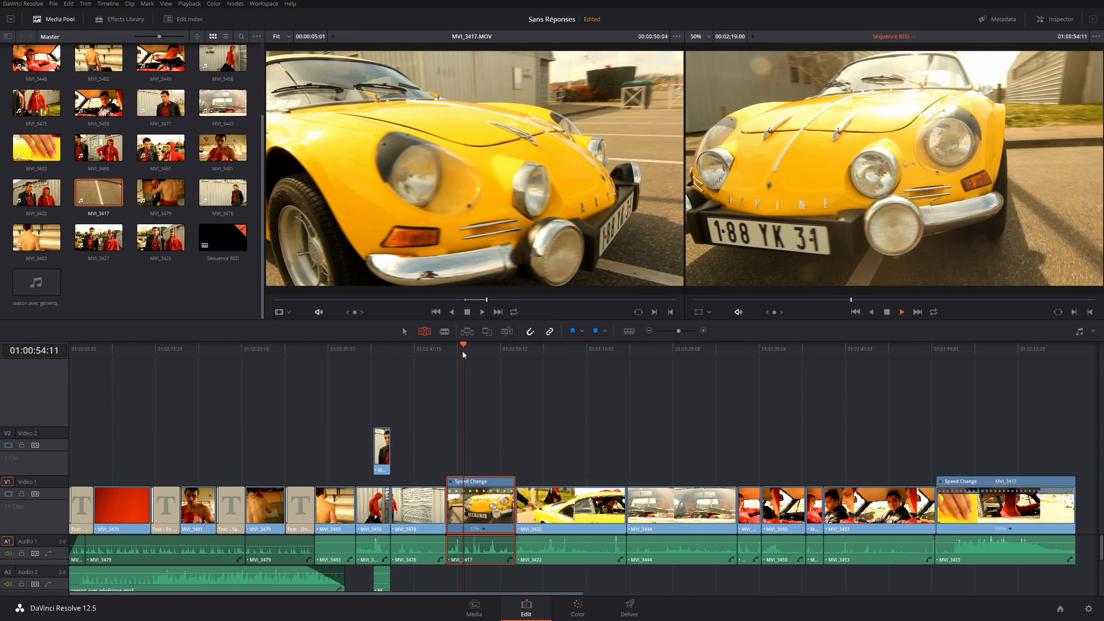
{"action": "key", "text": "space"}
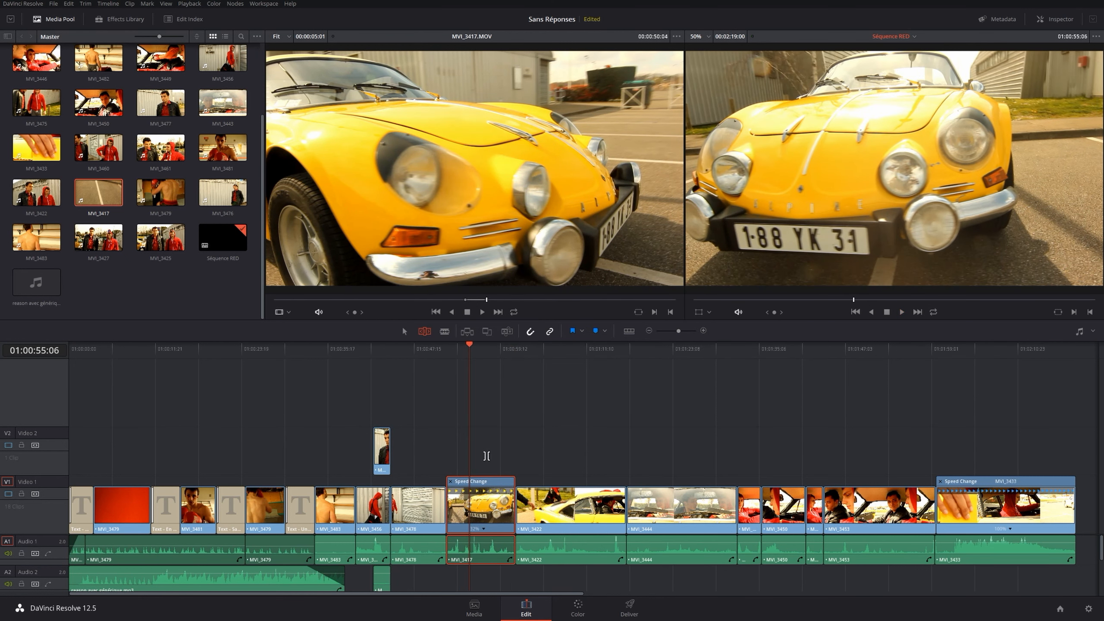
{"action": "left_click", "coordinate": [1001, 350]}
{"action": "left_click", "coordinate": [1009, 529]}
{"action": "left_click", "coordinate": [992, 390]}
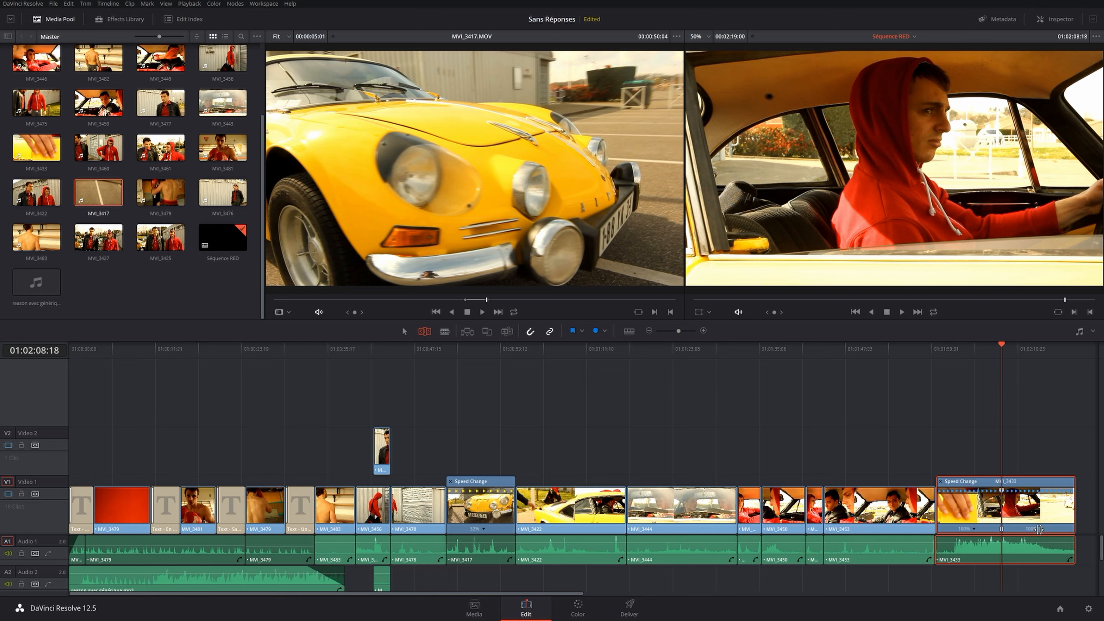
{"action": "key", "text": "ctrl+z"}
- Add a speed point to the last clip, MVI_3433, at 01:02:10:00
{"action": "left_click", "coordinate": [1007, 348]}
{"action": "left_click_drag", "start_coordinate": [1008, 349], "coordinate": [1011, 350]}
{"action": "left_click", "coordinate": [1010, 529]}
{"action": "left_click", "coordinate": [1016, 539]}
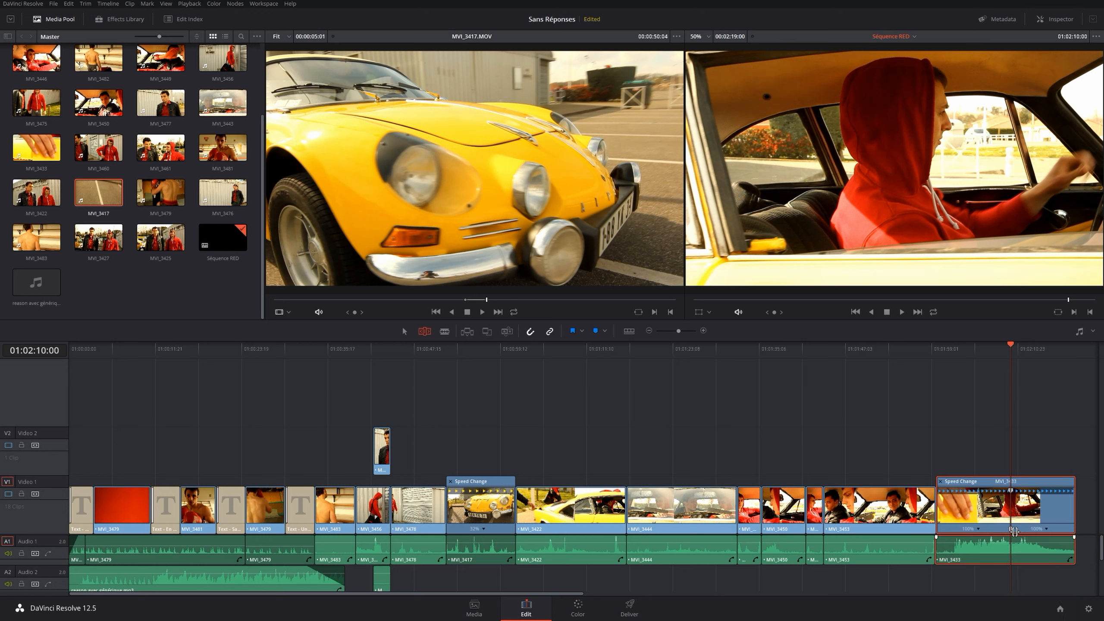
- Change the speed of MVI_3433 after its speed point to 50% and play the slowed part
{"action": "left_click", "coordinate": [1047, 531]}
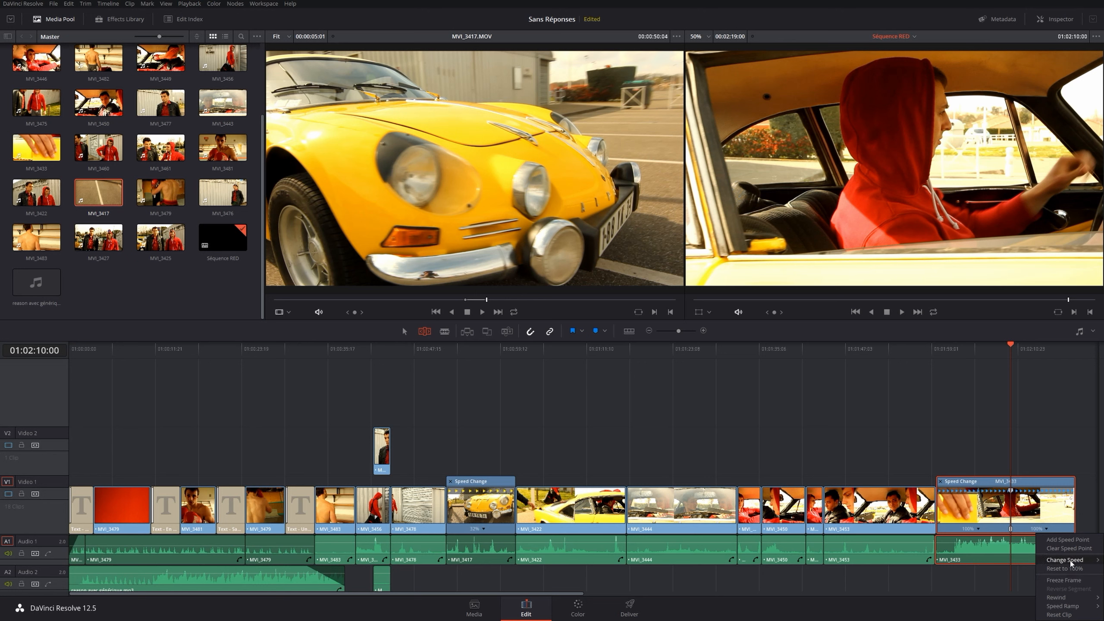
{"action": "mouse_move", "coordinate": [1072, 562]}
{"action": "left_click", "coordinate": [995, 548]}
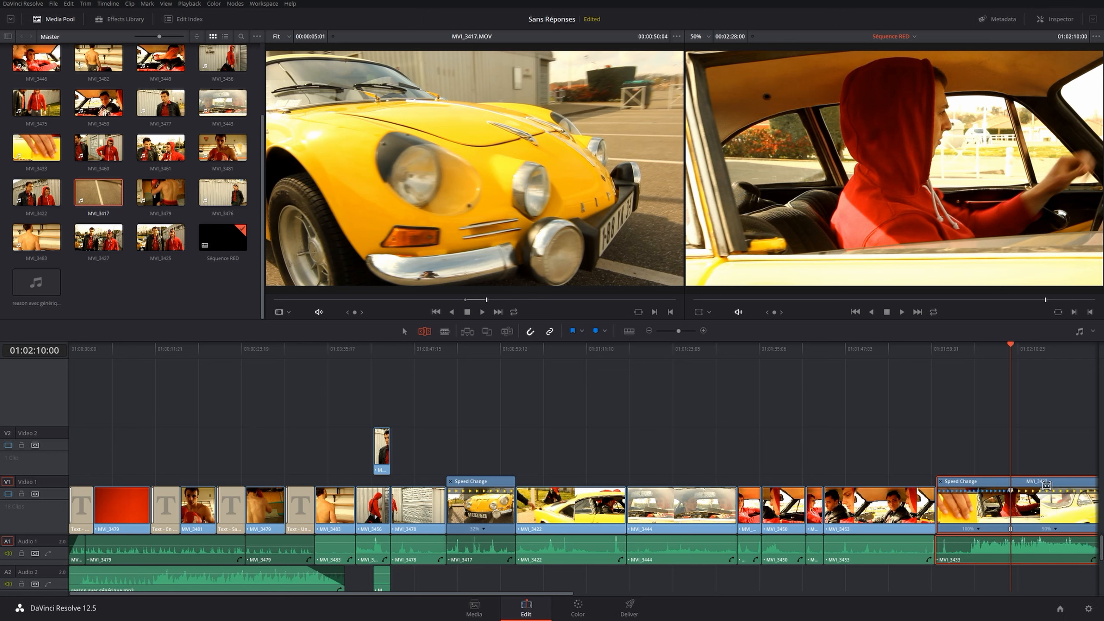
{"action": "left_click", "coordinate": [1033, 359]}
{"action": "key", "text": "space"}
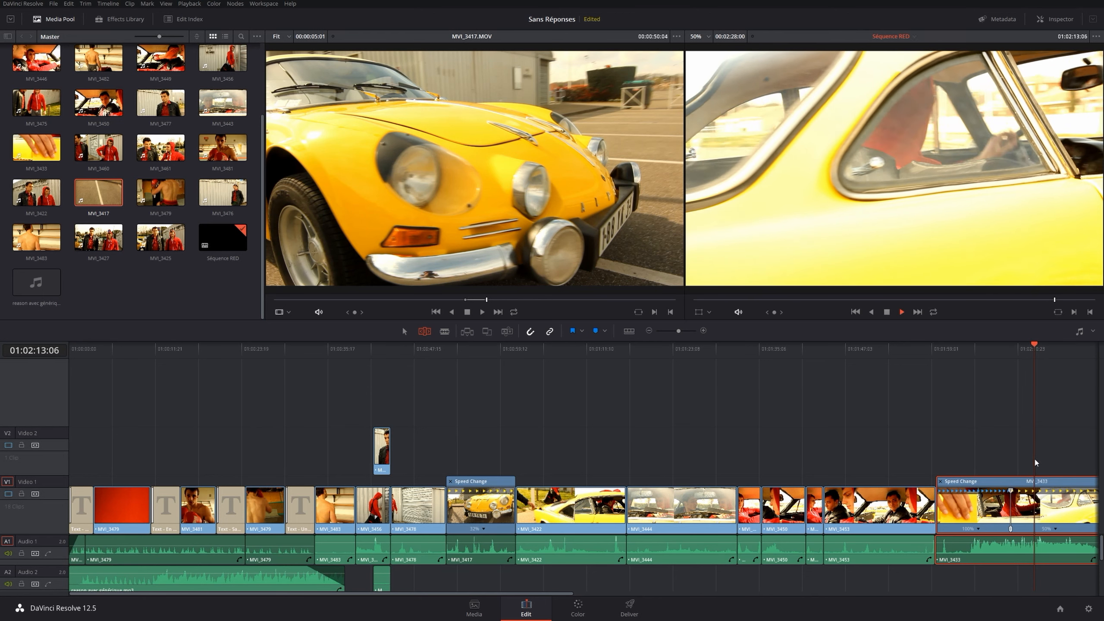
{"action": "key", "text": "space"}
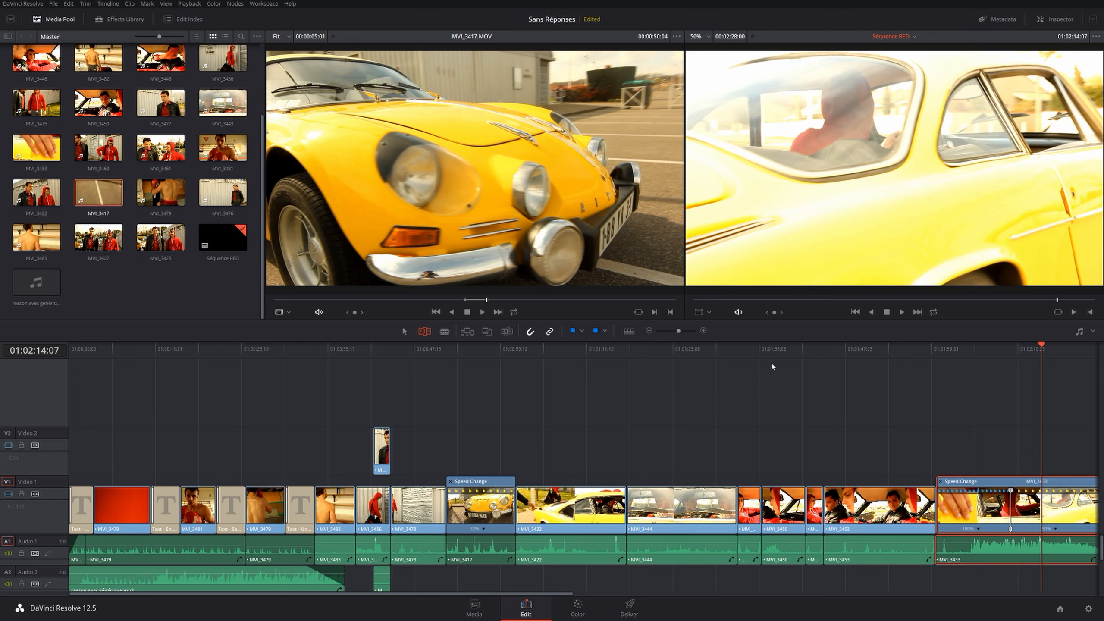
- Select the MVI_3417 clip with the Selection tool and set its own retime process to Optical Flow
{"action": "left_click", "coordinate": [485, 345]}
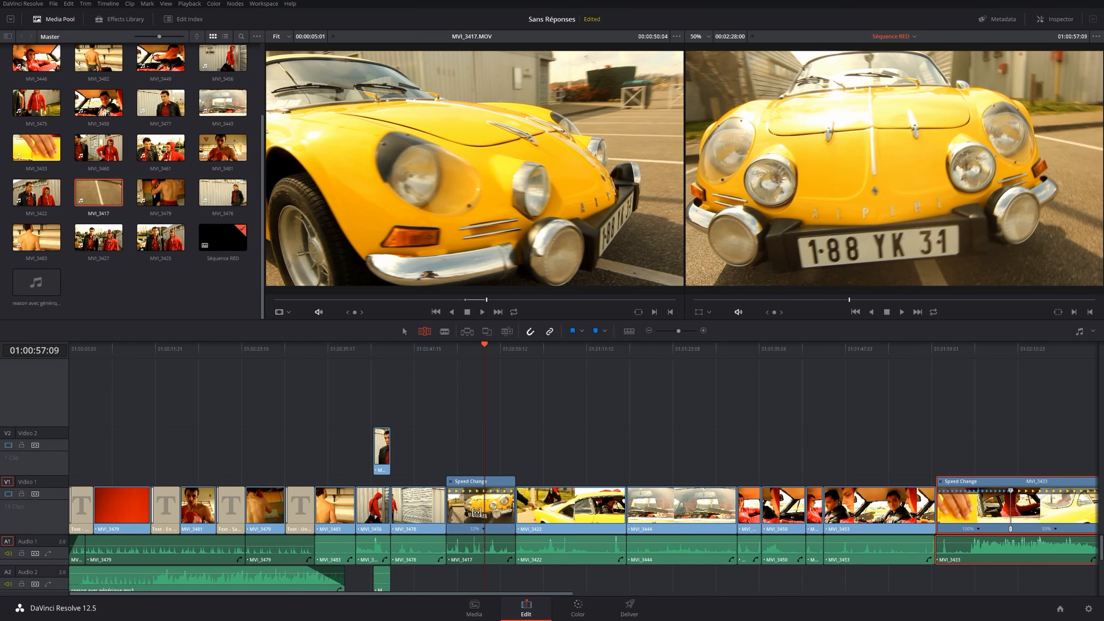
{"action": "key", "text": "a"}
{"action": "left_click", "coordinate": [478, 514]}
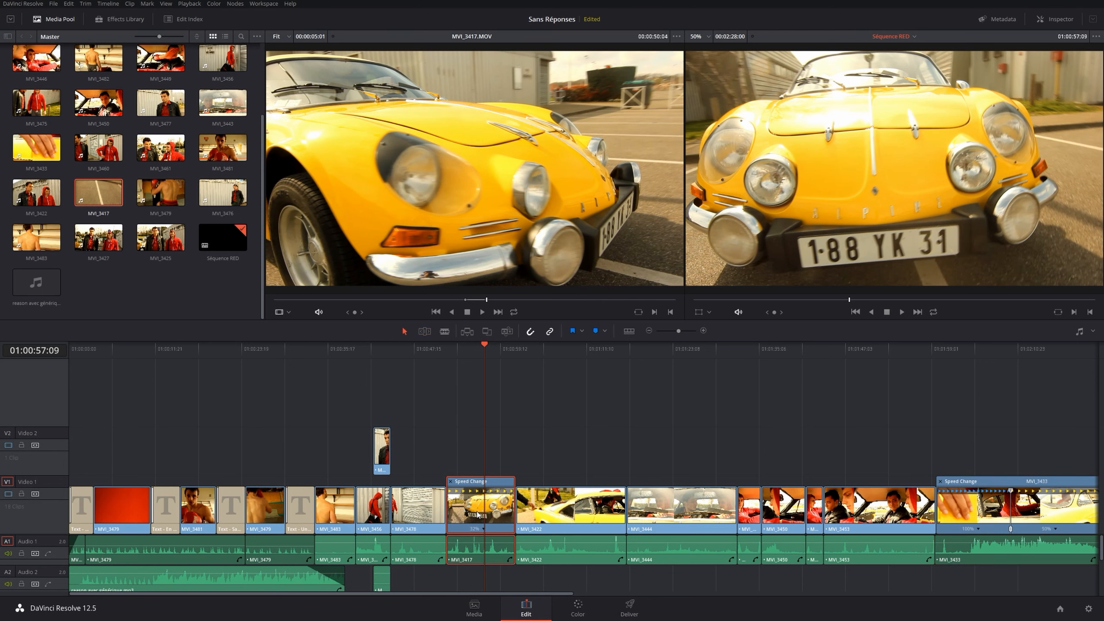
{"action": "left_click", "coordinate": [1064, 19]}
{"action": "scroll", "coordinate": [1038, 188], "scroll_direction": "down", "scroll_amount": 5}
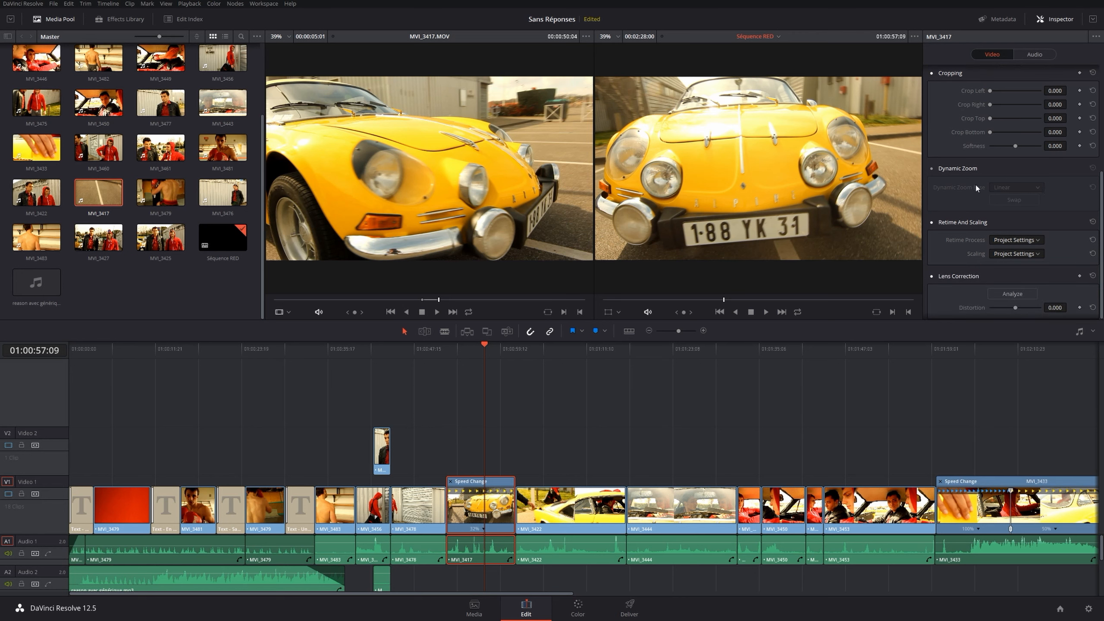
{"action": "scroll", "coordinate": [976, 186], "scroll_direction": "down", "scroll_amount": 1}
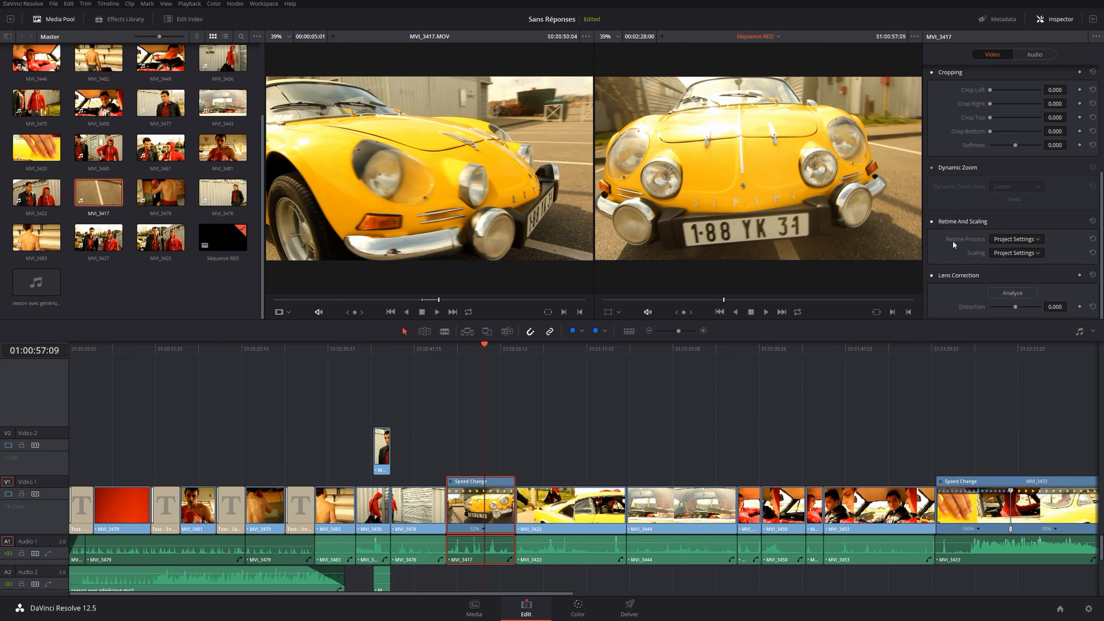
{"action": "left_click", "coordinate": [1039, 240]}
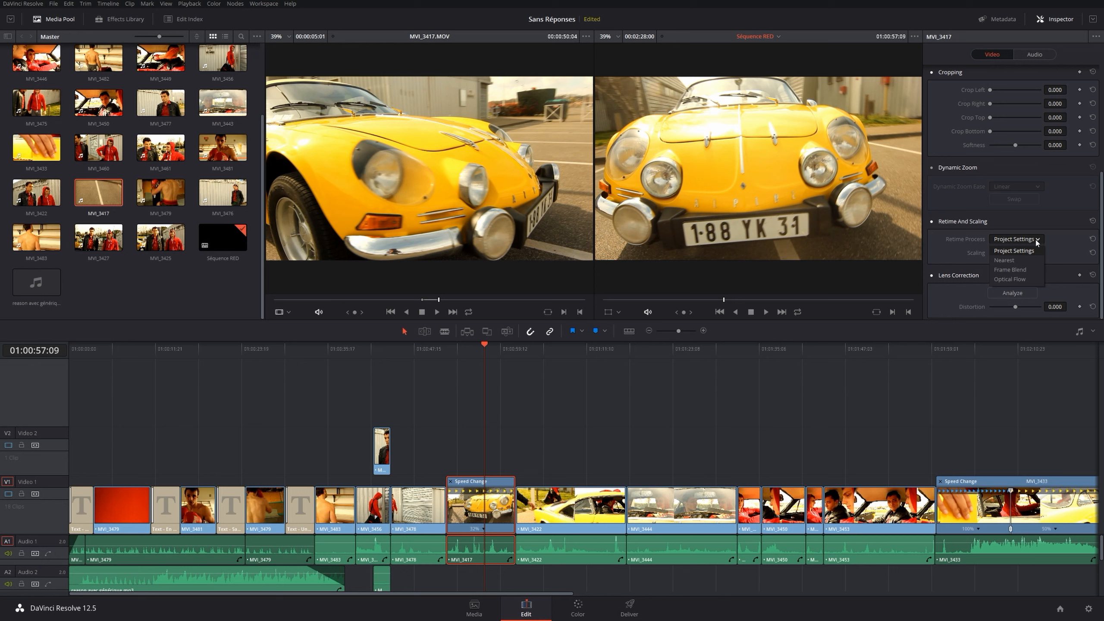
{"action": "left_click", "coordinate": [1025, 278]}
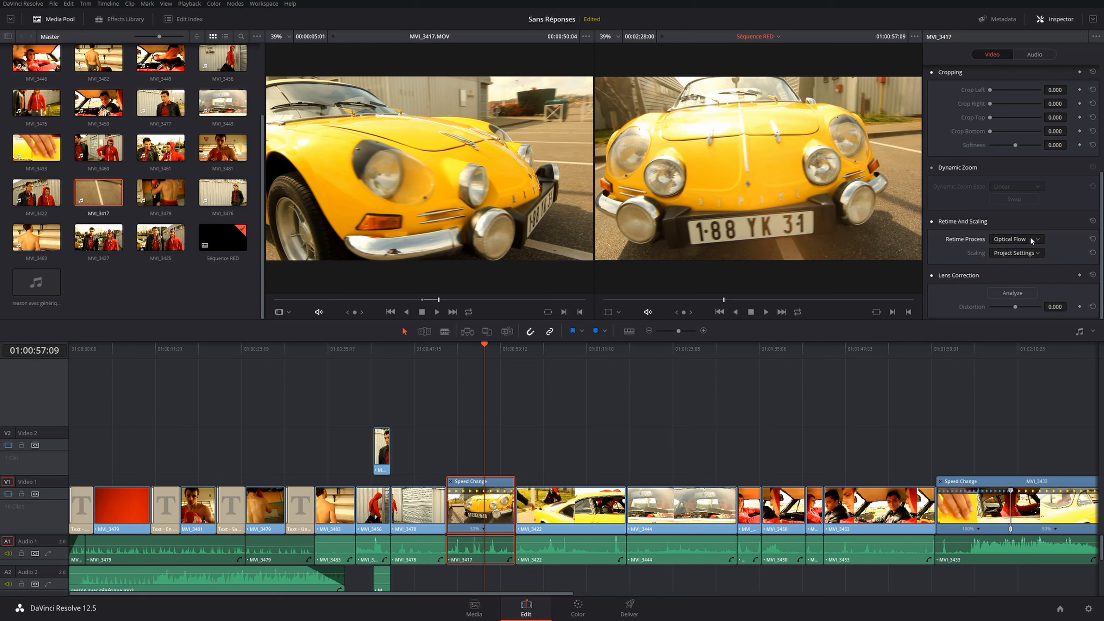
- Play MVI_3417 with its own Optical Flow setting and compare it with the slowed end of MVI_3433
{"action": "left_click", "coordinate": [454, 344]}
{"action": "key", "text": "space"}
{"action": "left_click_drag", "start_coordinate": [455, 348], "coordinate": [1023, 351]}
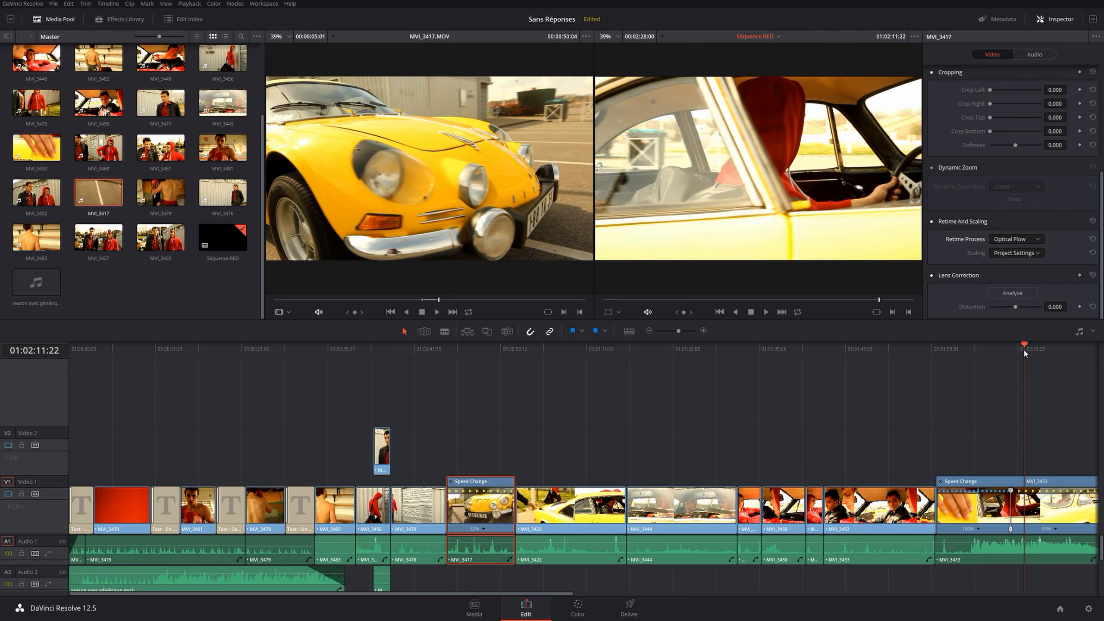
{"action": "key", "text": "space"}
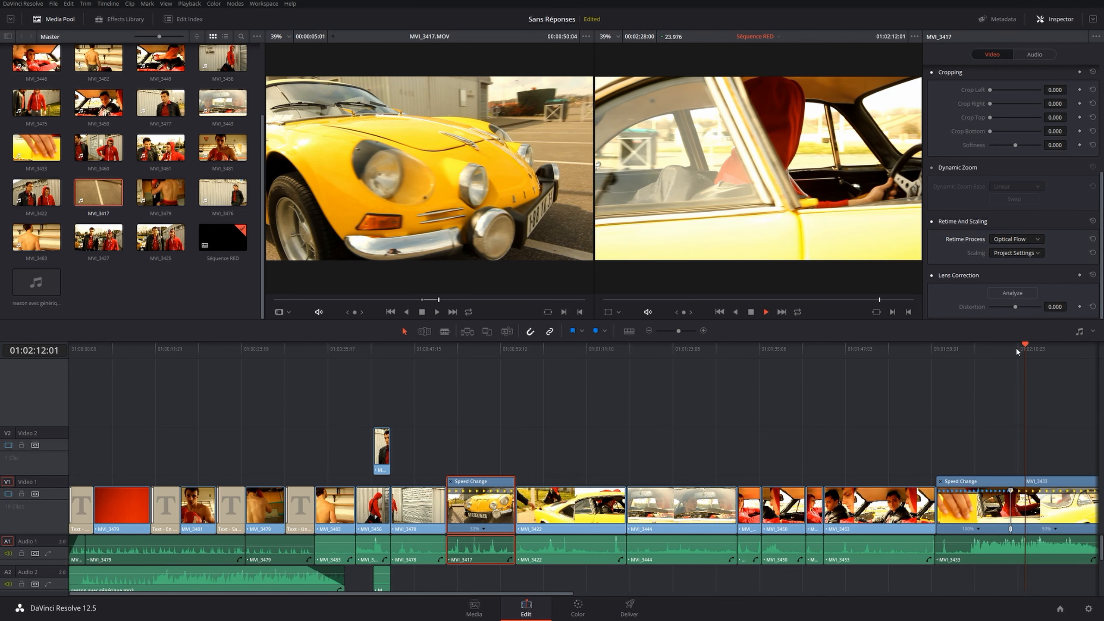
{"action": "key", "text": "space"}
{"action": "left_click", "coordinate": [476, 351]}
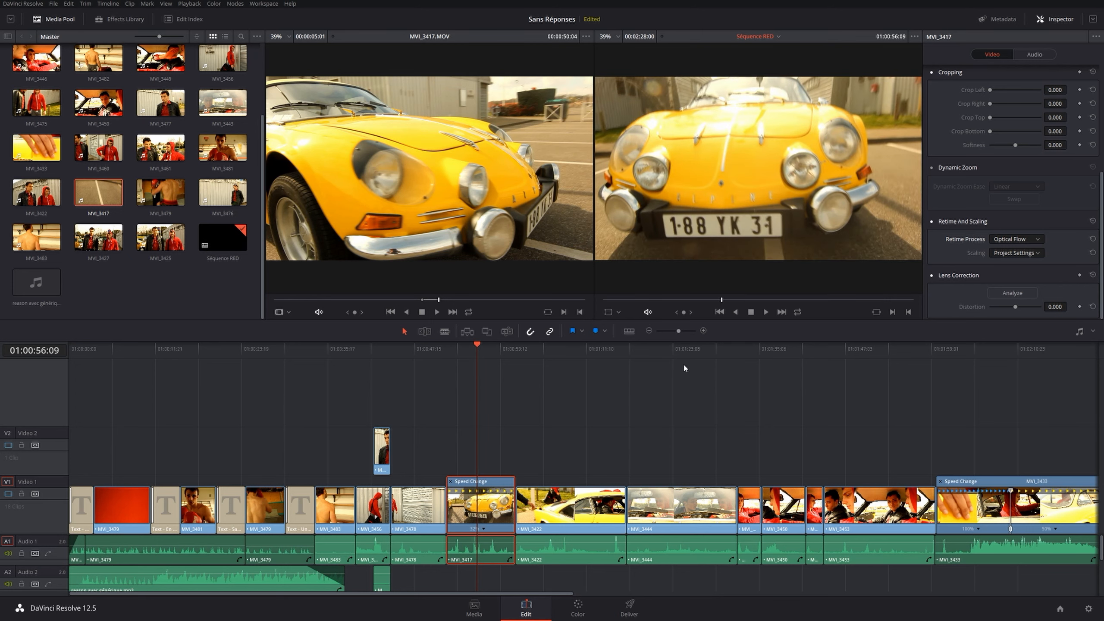
- Play MVI_3433 across its speed point to examine the abrupt speed change
{"action": "left_click_drag", "start_coordinate": [518, 594], "coordinate": [752, 587]}
{"action": "left_click", "coordinate": [504, 359]}
{"action": "key", "text": "space"}
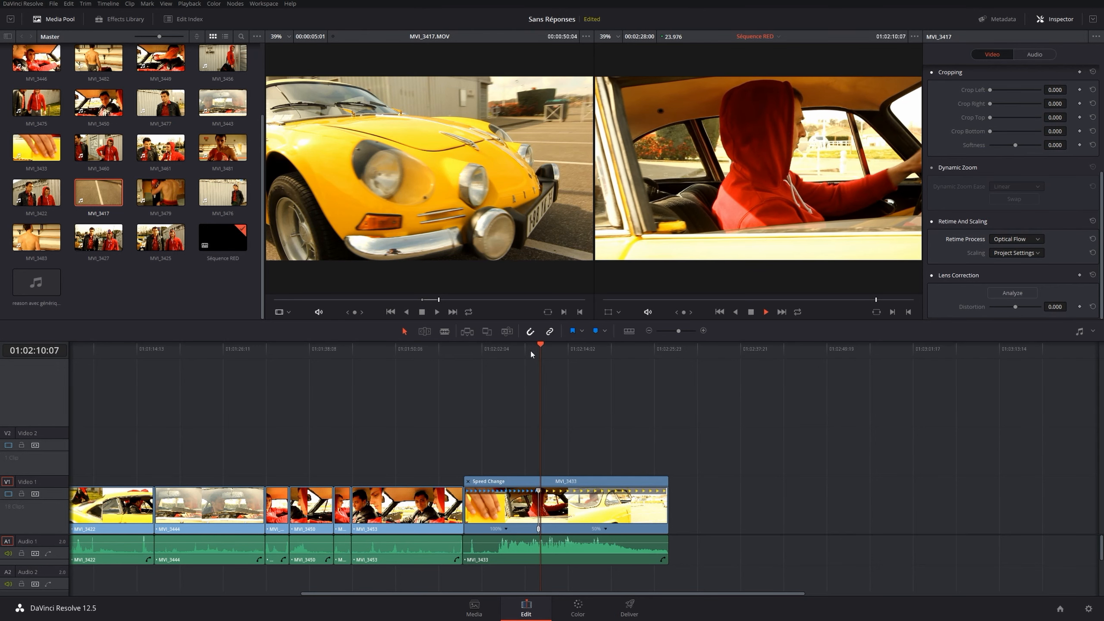
{"action": "key", "text": "space"}
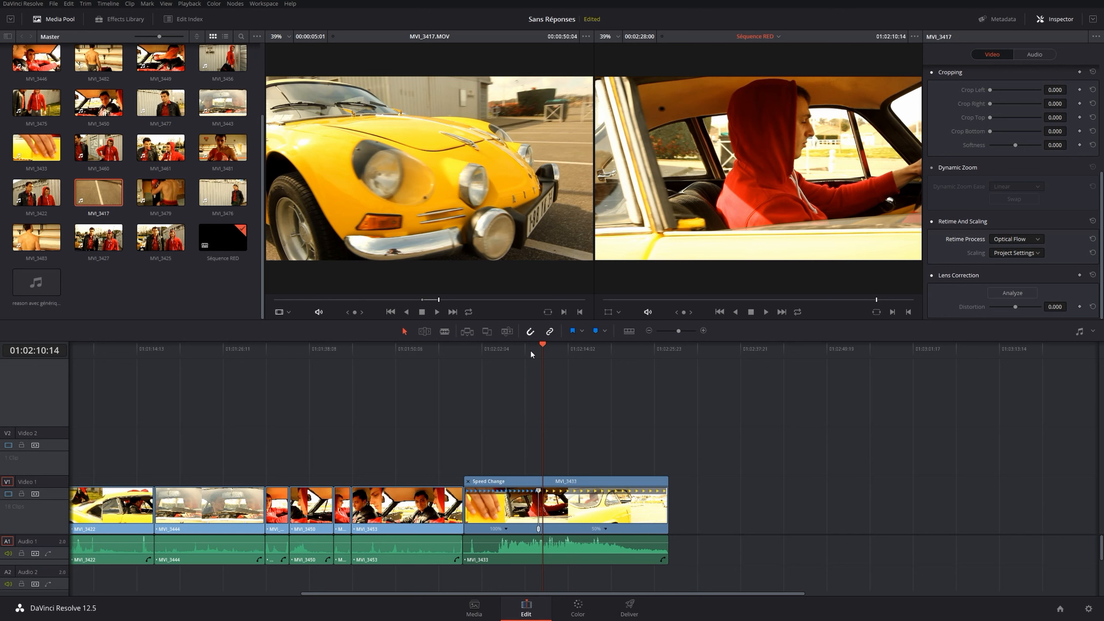
- Show the retime curve of MVI_3433 and smooth its speed point with Bézier handles
{"action": "right_click", "coordinate": [578, 484]}
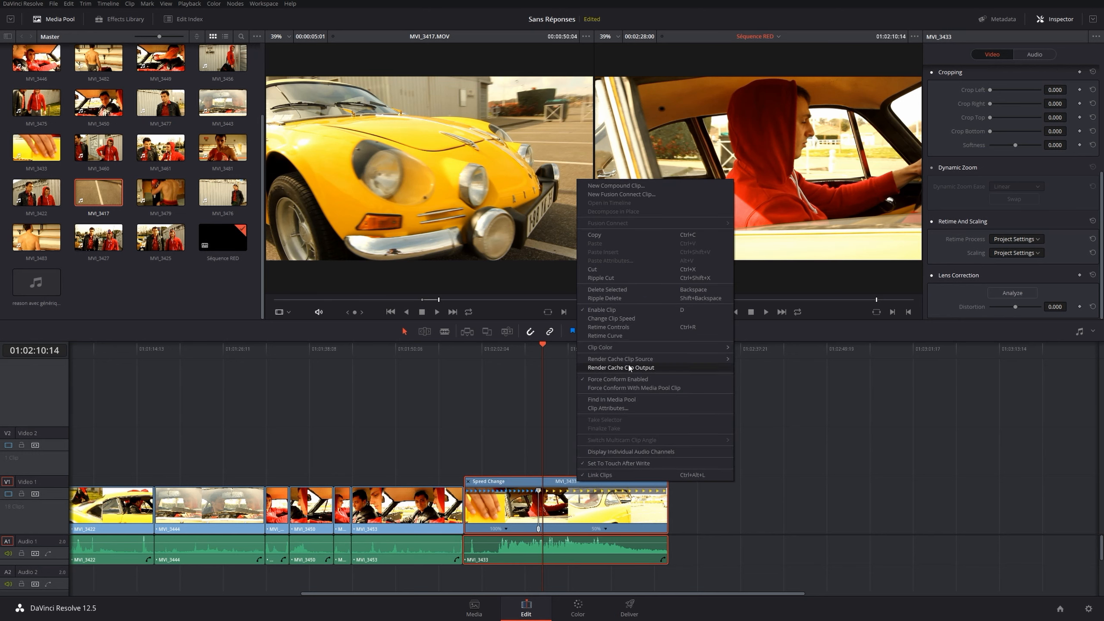
{"action": "left_click", "coordinate": [605, 335]}
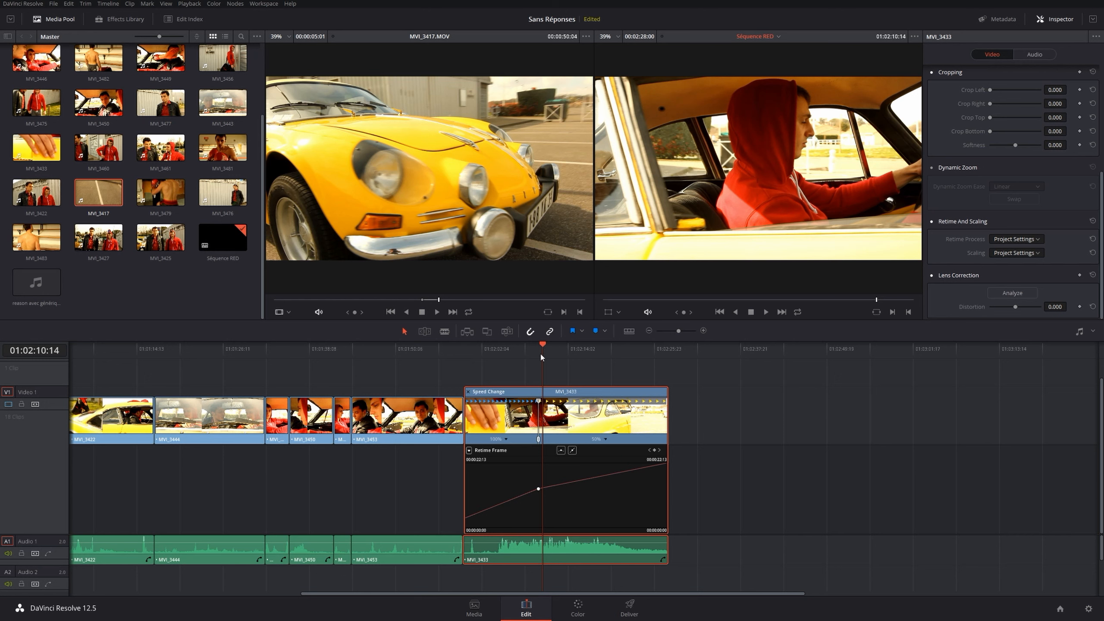
{"action": "left_click_drag", "start_coordinate": [542, 343], "coordinate": [539, 345]}
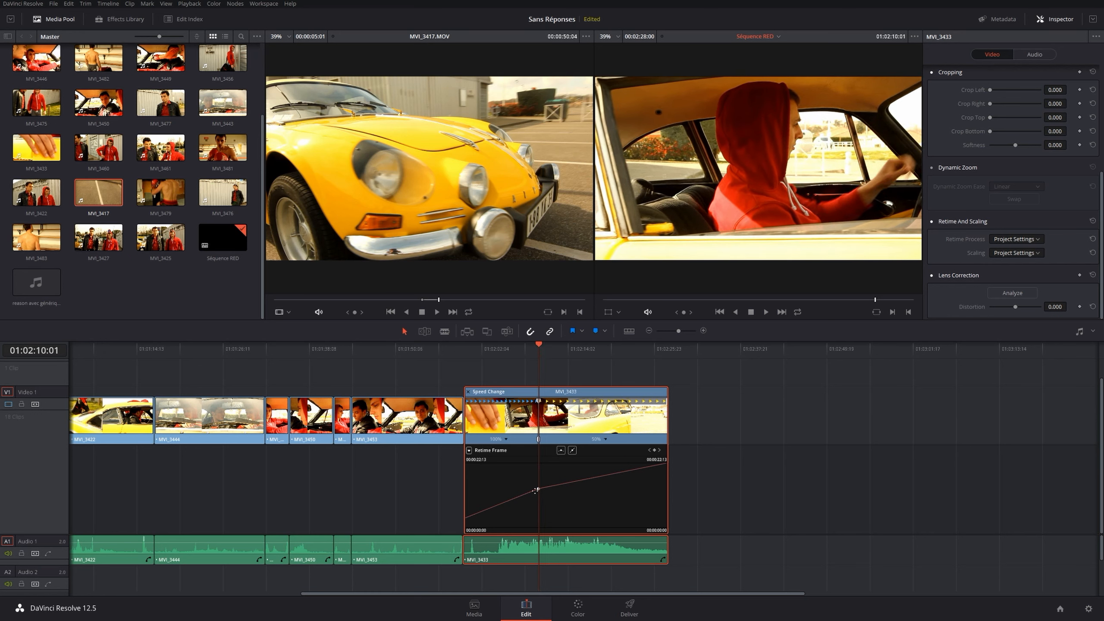
{"action": "left_click", "coordinate": [538, 489]}
{"action": "left_click", "coordinate": [561, 450]}
- Play MVI_3433 across the smoothed speed point and move the playhead to 01:01:27:15 in MVI_3444
{"action": "left_click", "coordinate": [537, 349]}
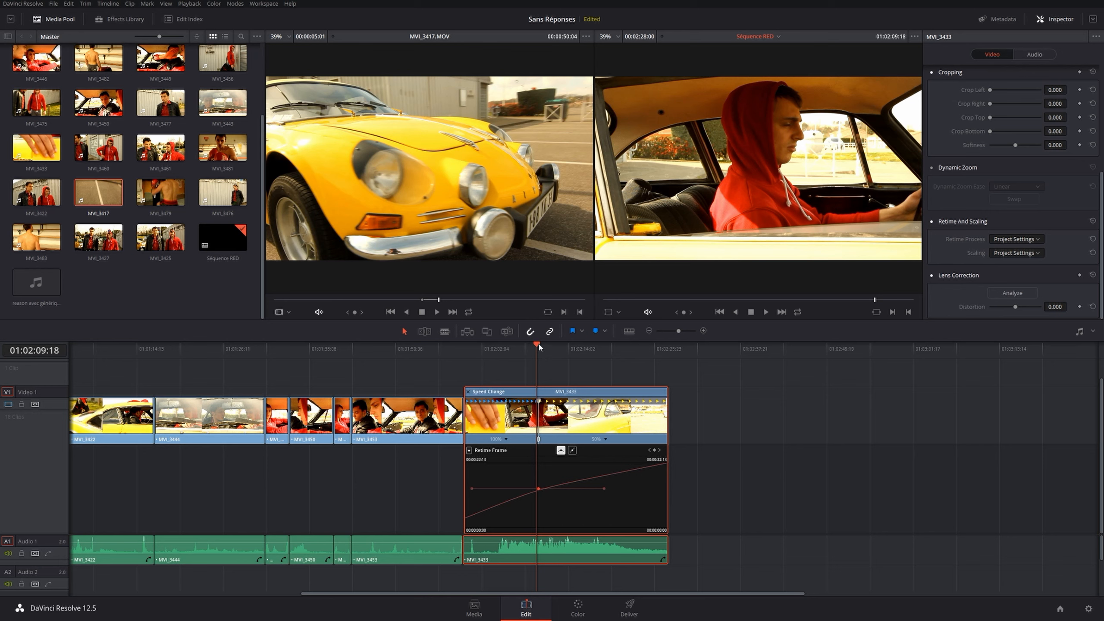
{"action": "left_click_drag", "start_coordinate": [539, 347], "coordinate": [506, 343]}
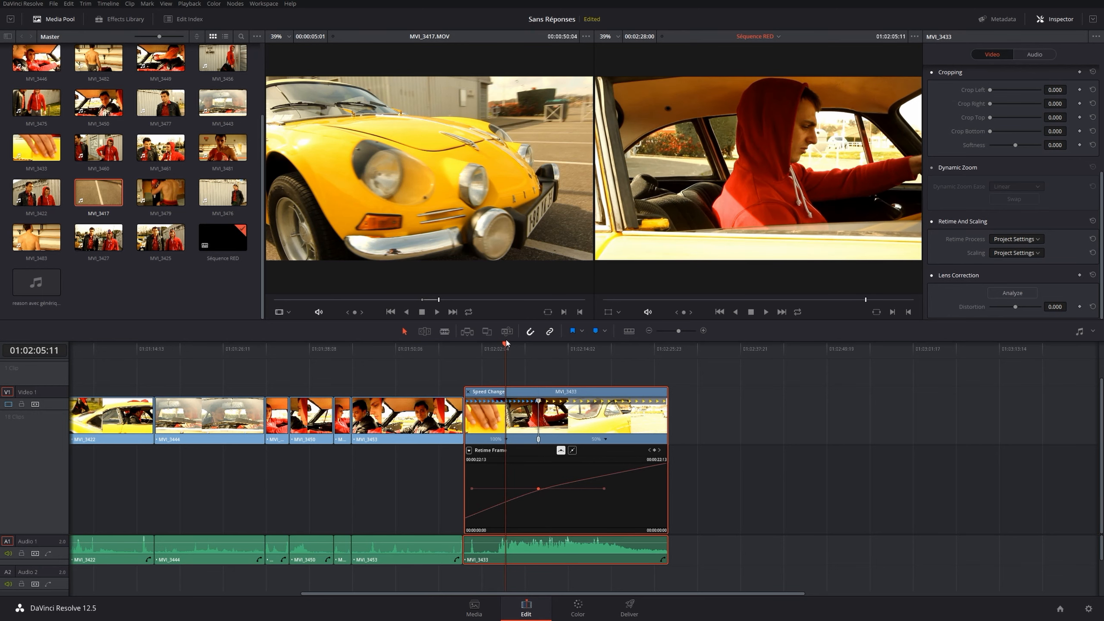
{"action": "key", "text": "space"}
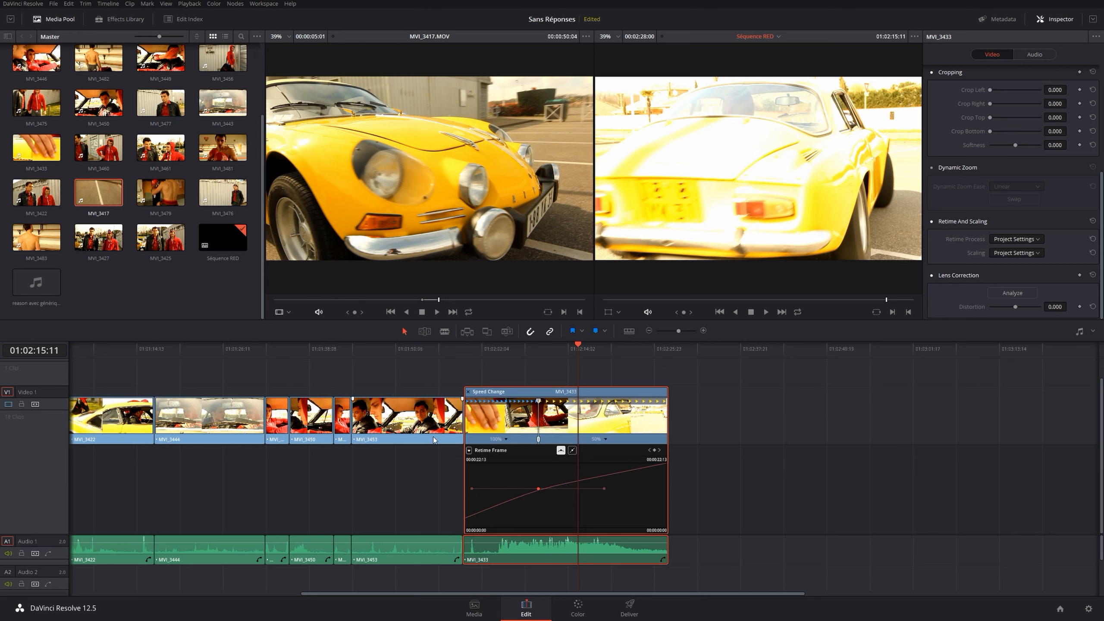
{"action": "left_click_drag", "start_coordinate": [577, 348], "coordinate": [232, 355]}
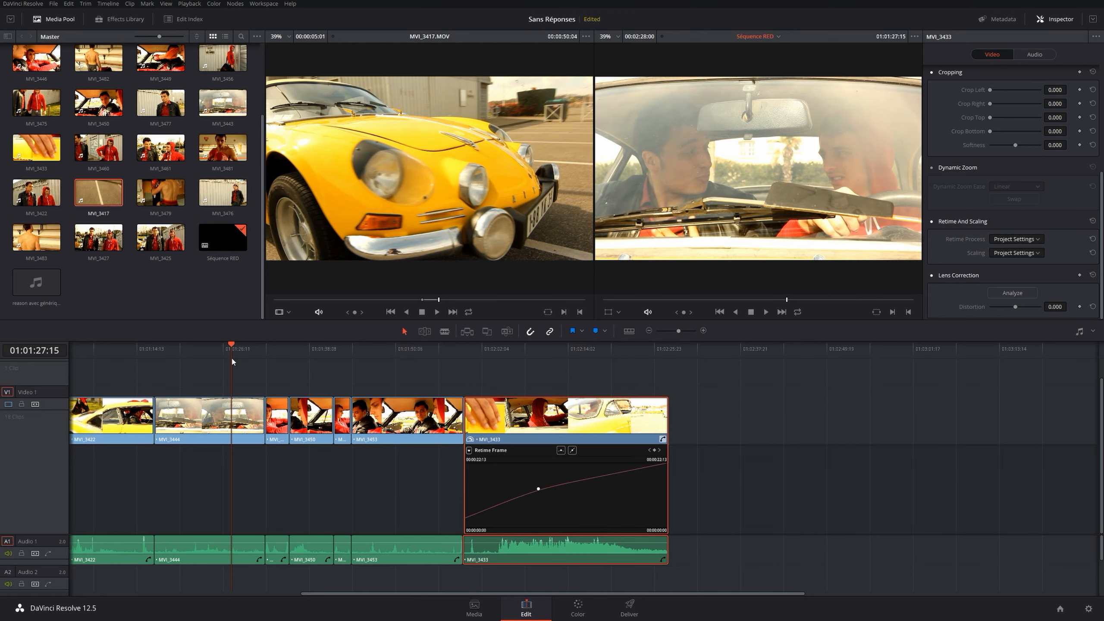